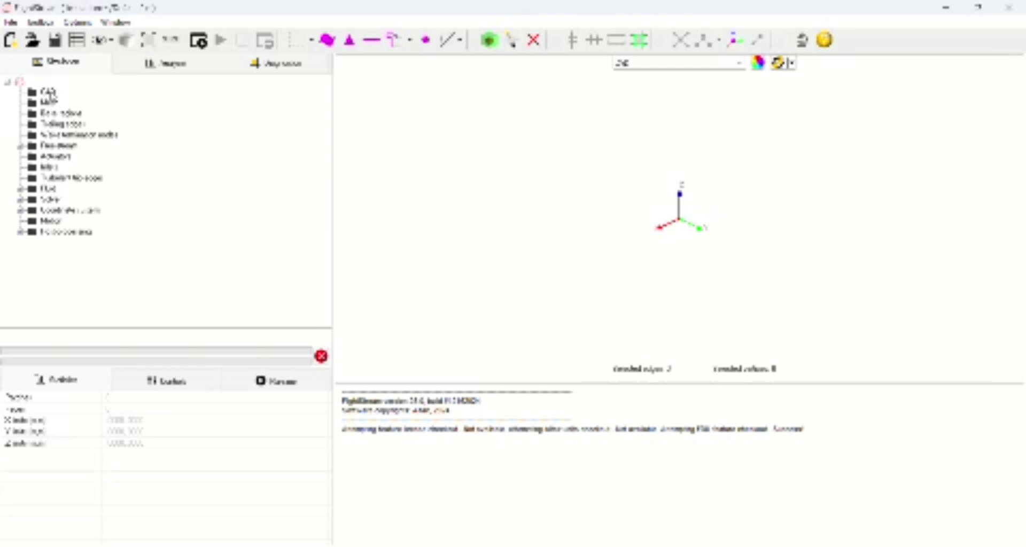
# Import the Assem2 IGES geometry as CAD from the fighter UAV design folder, using Medium tessellation density.
pyautogui.rightClick(53, 94)
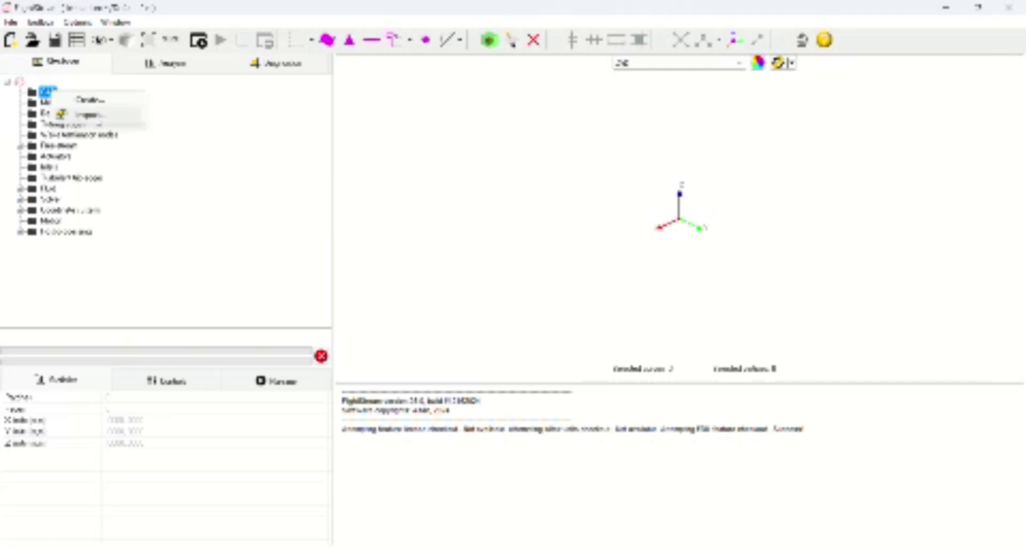
pyautogui.click(89, 115)
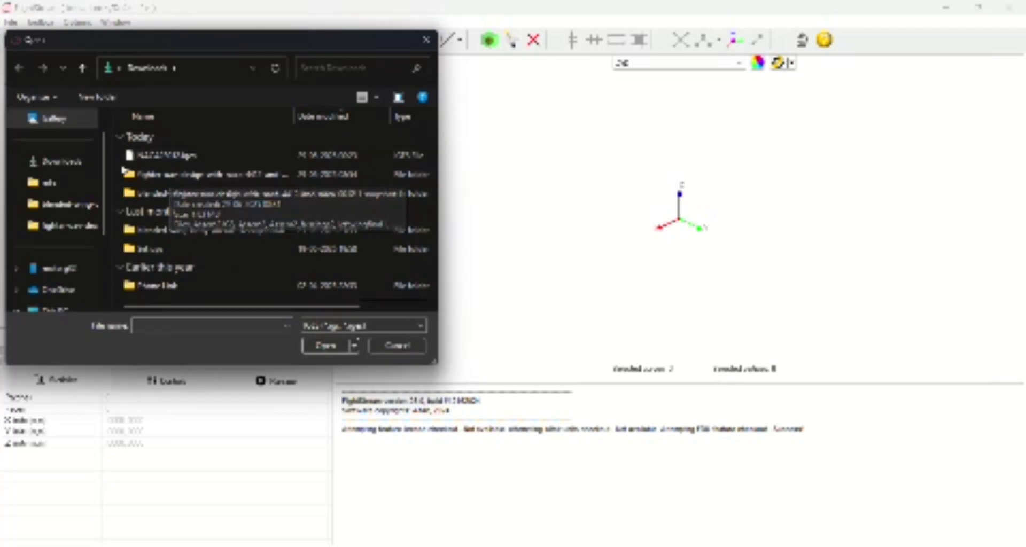
pyautogui.doubleClick(144, 179)
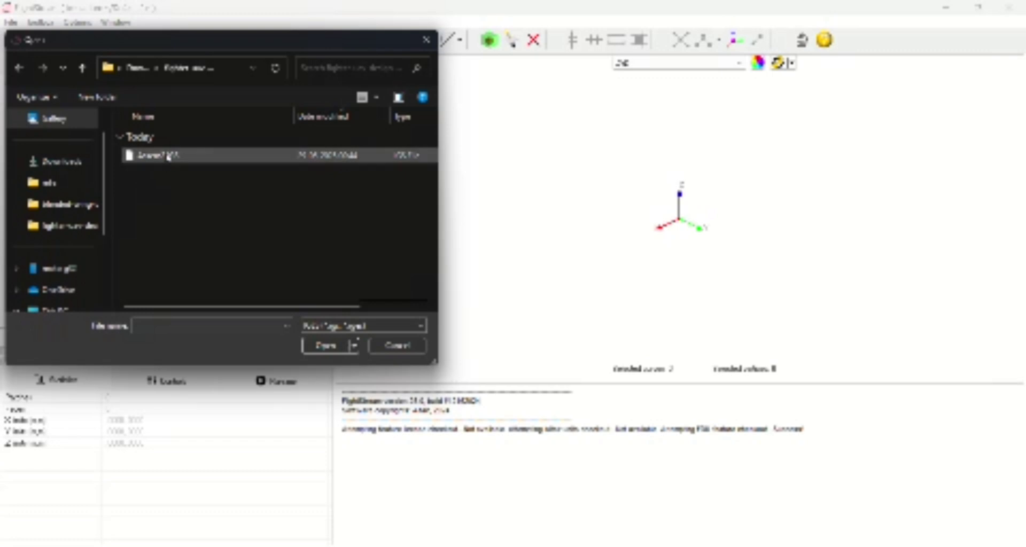
pyautogui.doubleClick(160, 156)
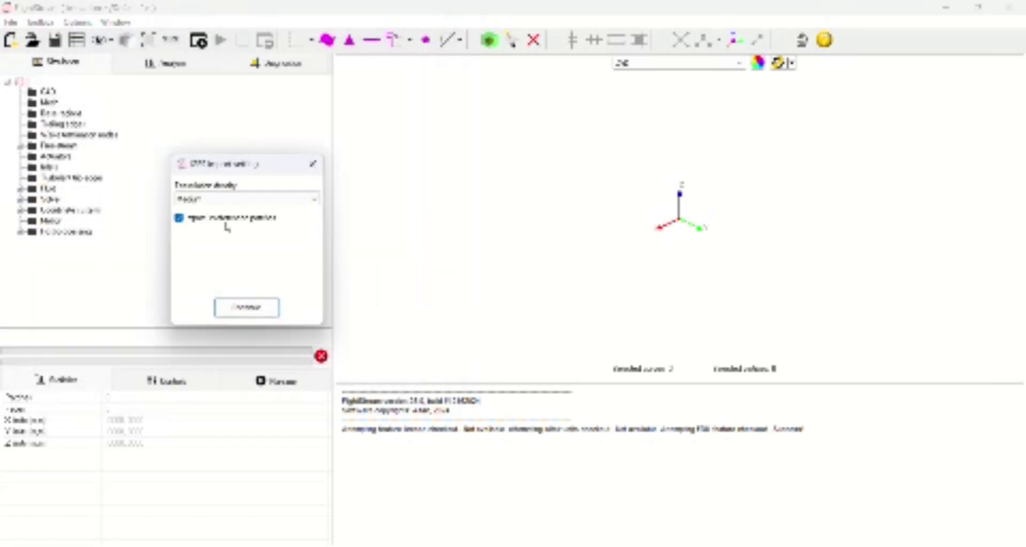
pyautogui.click(233, 309)
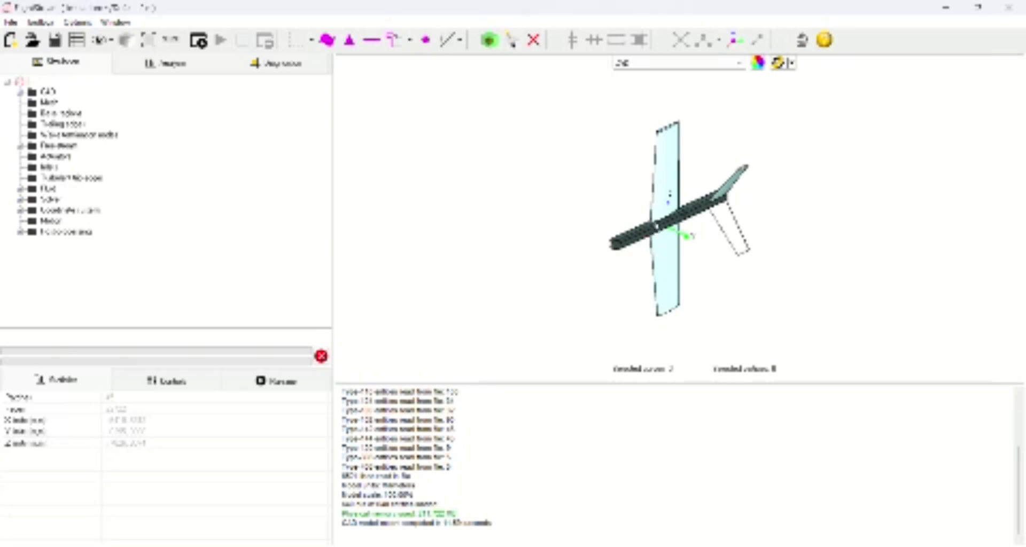
# Examine the imported aircraft from several angles and list the imported CAD bodies in the model tree.
pyautogui.moveTo(597, 252)
pyautogui.mouseDown(button='middle')
pyautogui.moveTo(564, 193)
pyautogui.moveTo(607, 264)
pyautogui.mouseUp(button='middle')
pyautogui.moveTo(601, 232); pyautogui.dragTo(531, 102)
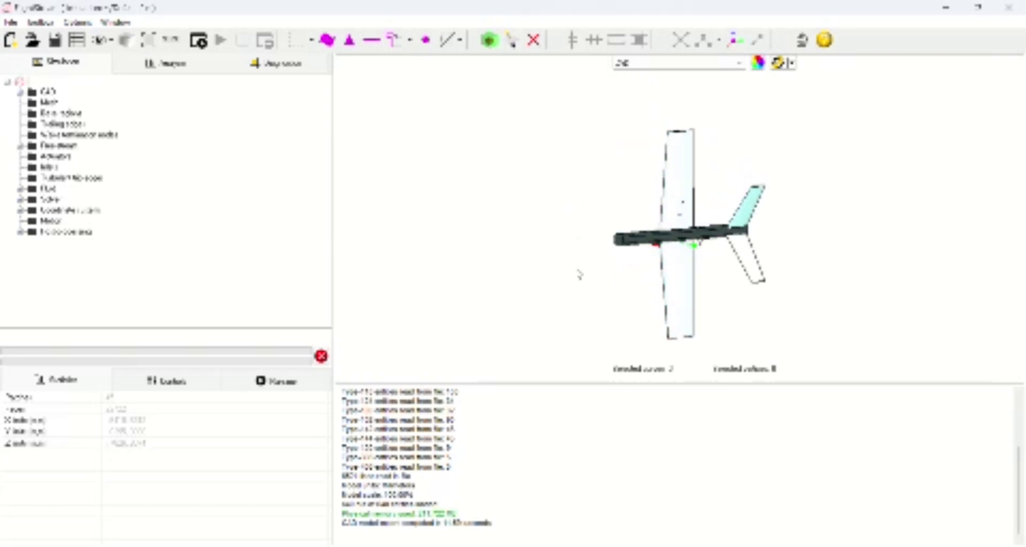
pyautogui.moveTo(581, 274); pyautogui.dragTo(527, 85)
pyautogui.moveTo(621, 271); pyautogui.dragTo(447, 150)
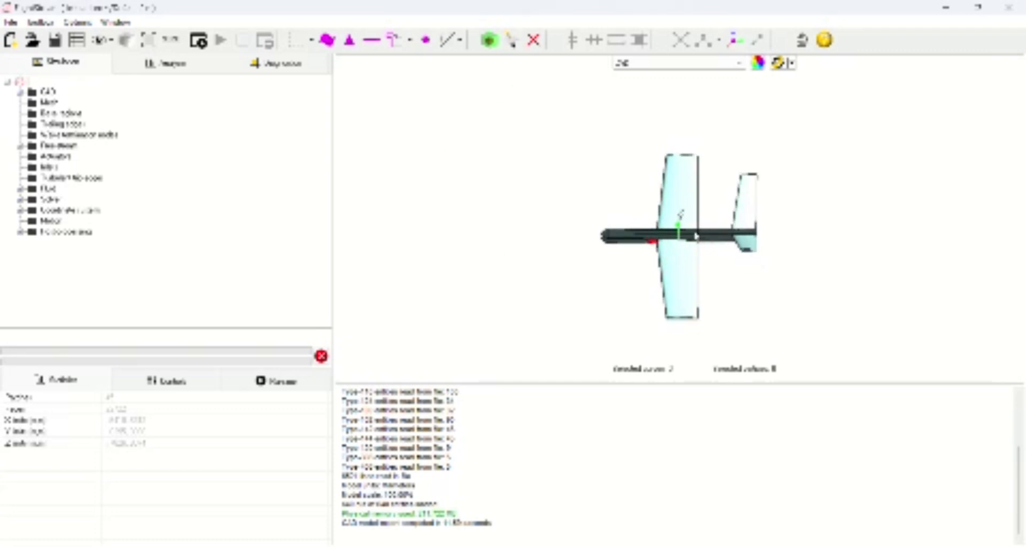
pyautogui.scroll(3, 692, 235)
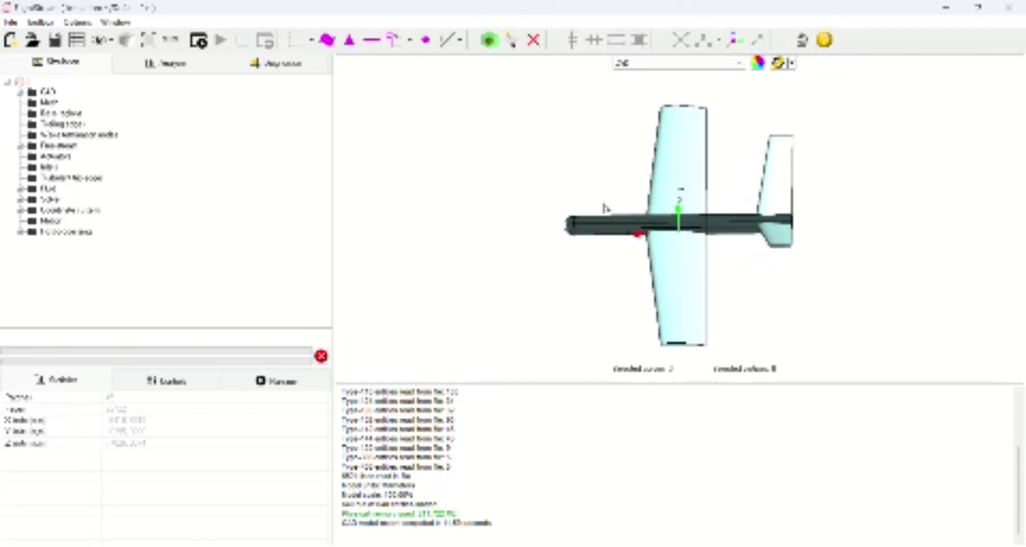
pyautogui.click(24, 81)
pyautogui.click(20, 92)
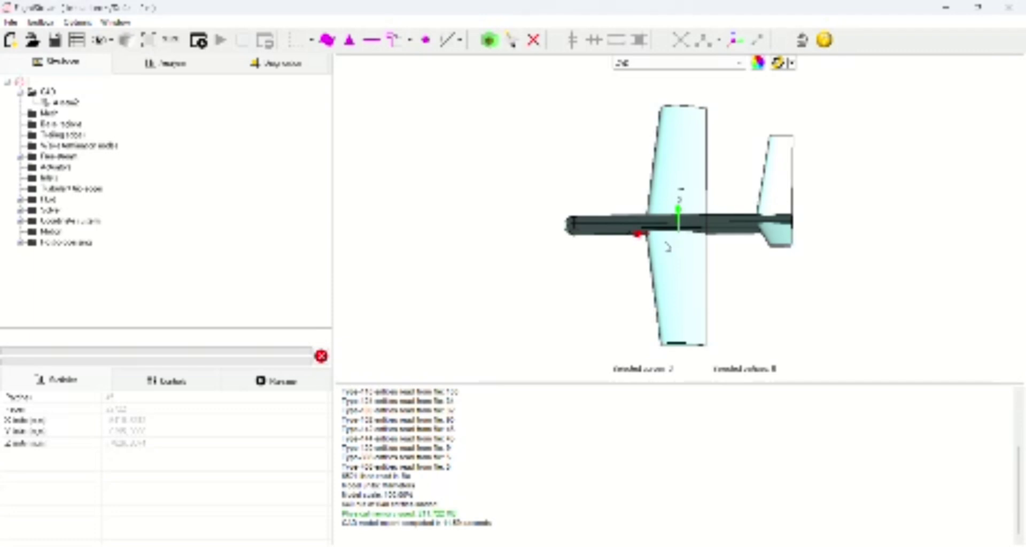
# Box-select the main wing half above the fuselage in the top view and split it into a new body.
pyautogui.click(293, 40)
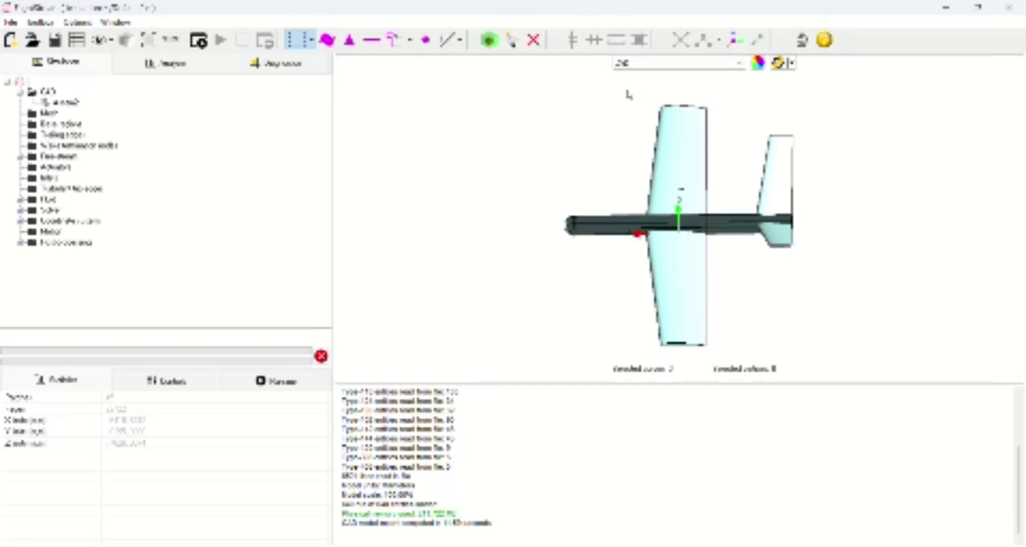
pyautogui.moveTo(629, 94); pyautogui.dragTo(640, 152, button='right')
pyautogui.moveTo(638, 122); pyautogui.dragTo(729, 256)
pyautogui.moveTo(635, 136); pyautogui.dragTo(610, 354, button='middle')
pyautogui.click(298, 39)
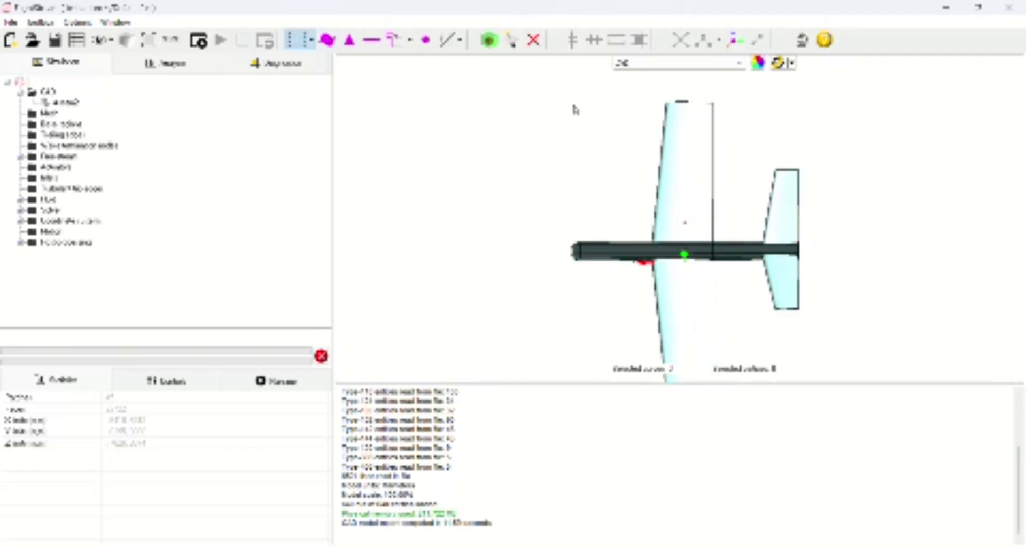
pyautogui.moveTo(635, 87); pyautogui.dragTo(731, 253)
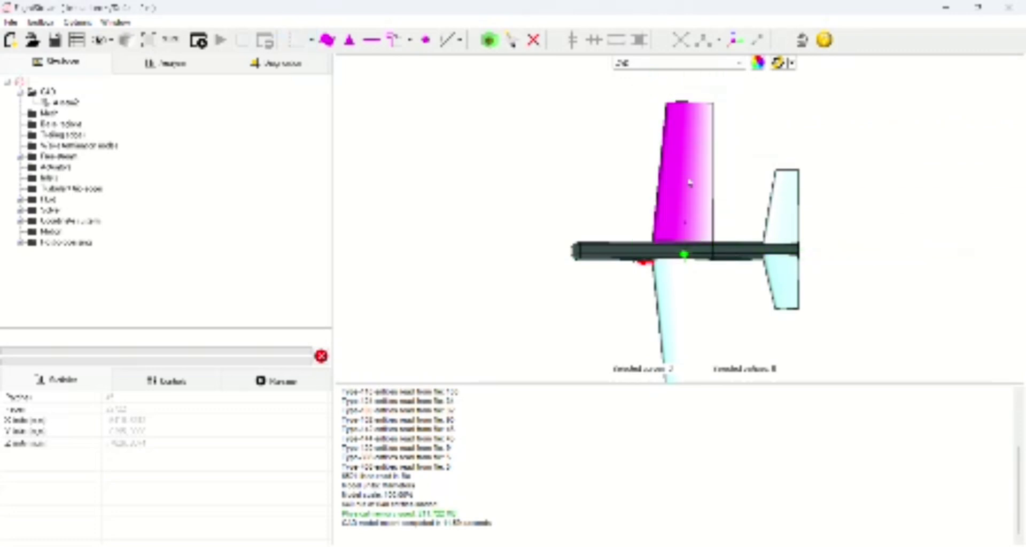
pyautogui.rightClick(689, 183)
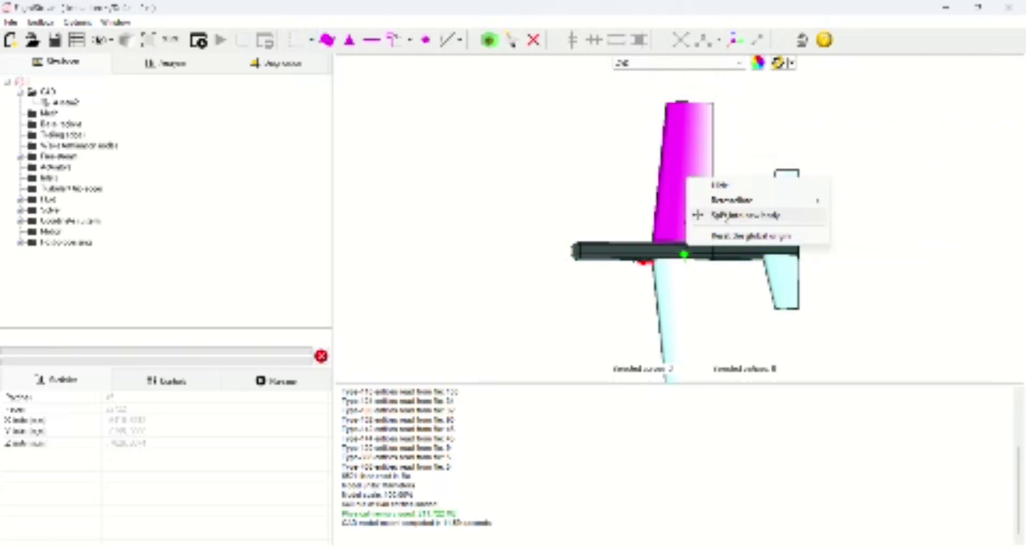
pyautogui.click(727, 215)
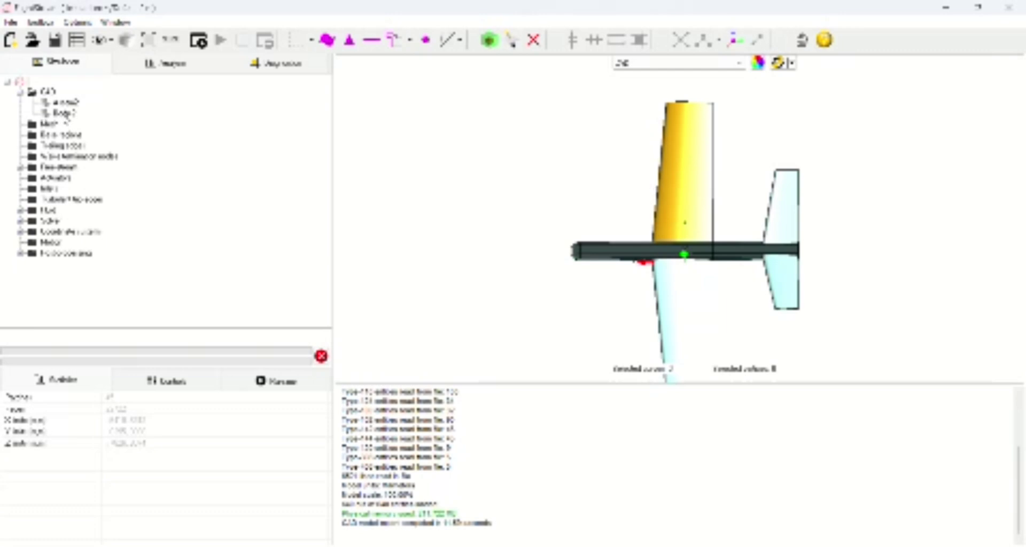
# Box-select the main wing half below the fuselage in the top view and split it into a new body.
pyautogui.moveTo(684, 252); pyautogui.dragTo(649, 207)
pyautogui.click(290, 43)
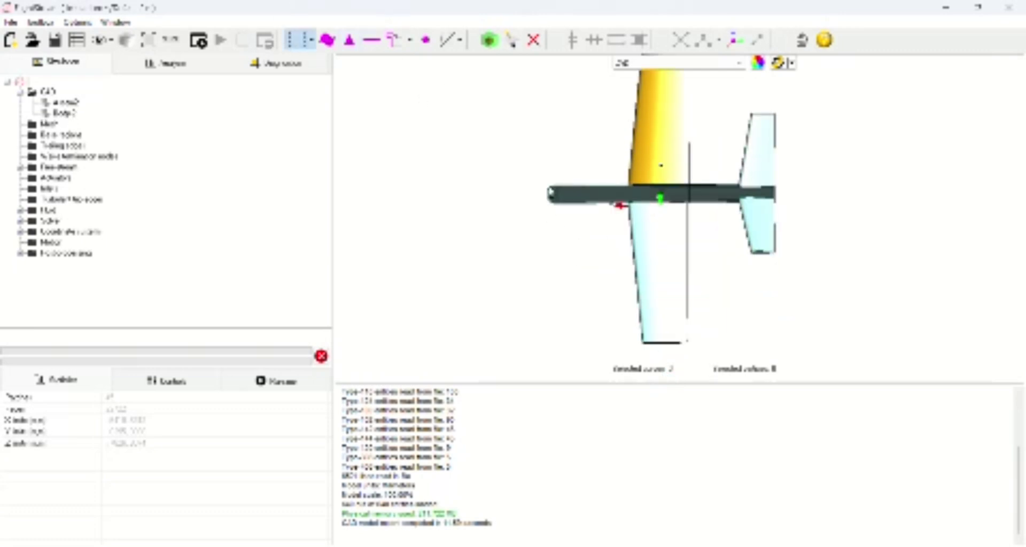
pyautogui.moveTo(622, 352); pyautogui.dragTo(701, 198)
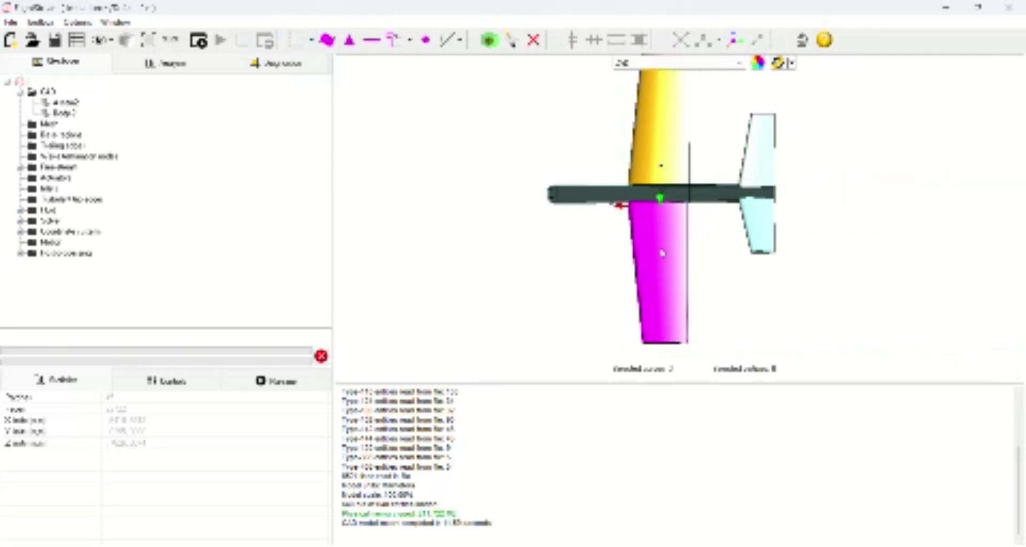
pyautogui.rightClick(662, 249)
pyautogui.click(711, 288)
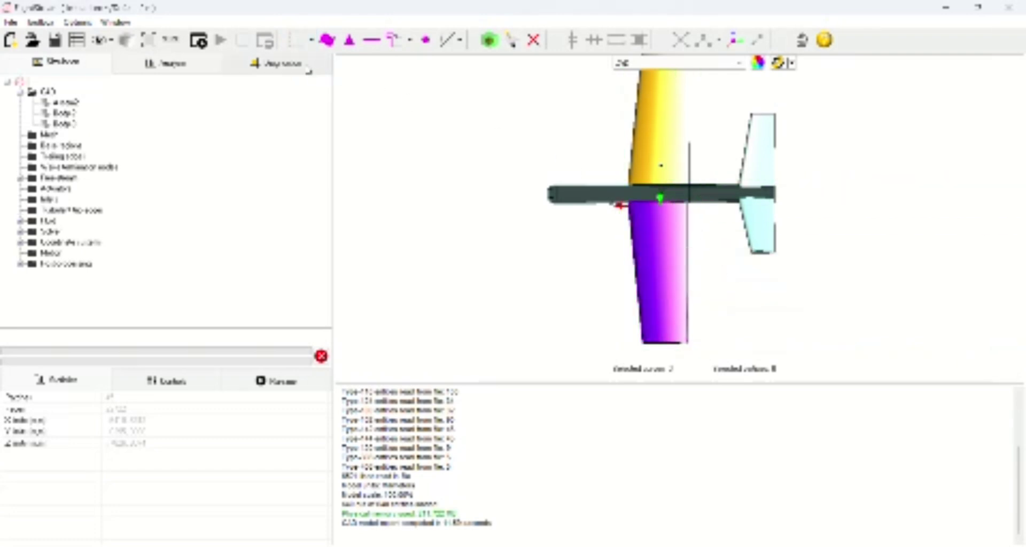
# Box-select the tail surface below the fuselage in the top view and split it into a new body.
pyautogui.click(293, 40)
pyautogui.moveTo(737, 267); pyautogui.dragTo(784, 195)
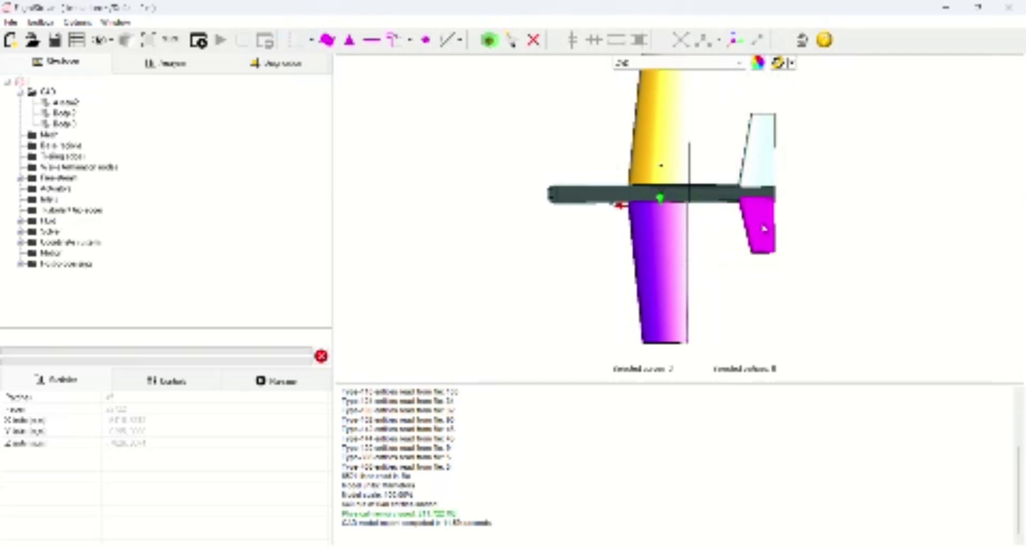
pyautogui.rightClick(765, 229)
pyautogui.click(783, 262)
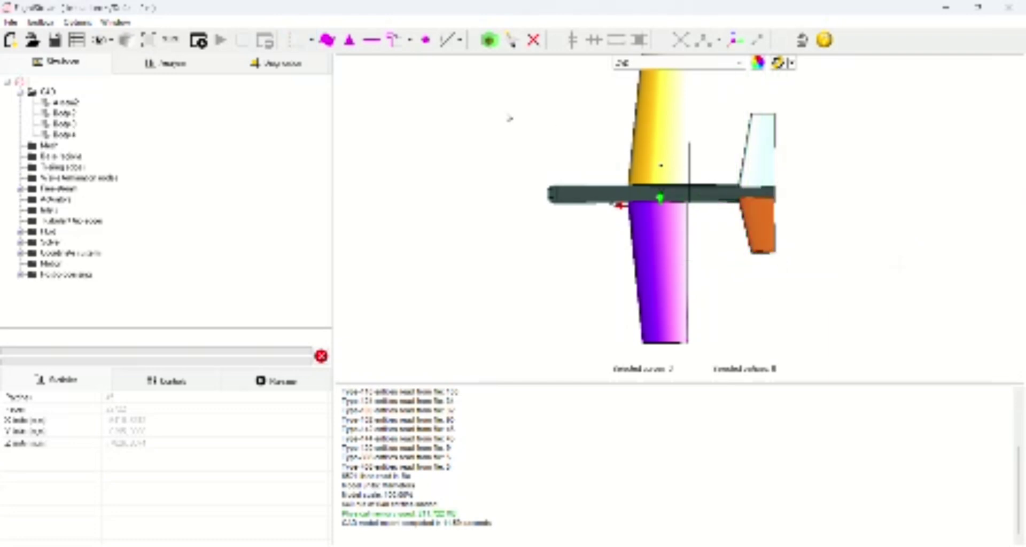
# Box-select the remaining tail surface above the fuselage in the top view and split it into a new body.
pyautogui.click(289, 43)
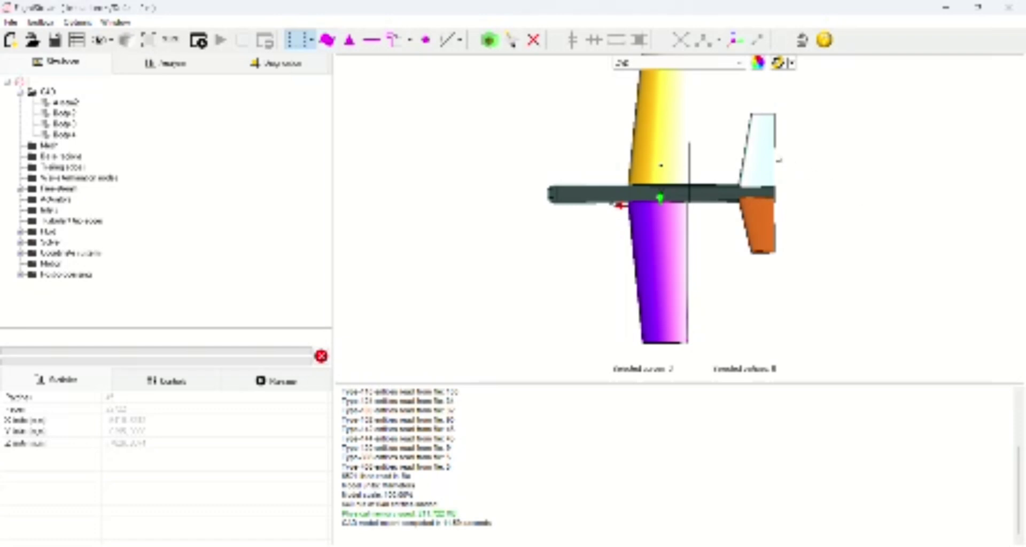
pyautogui.moveTo(725, 100); pyautogui.dragTo(786, 198)
pyautogui.rightClick(766, 173)
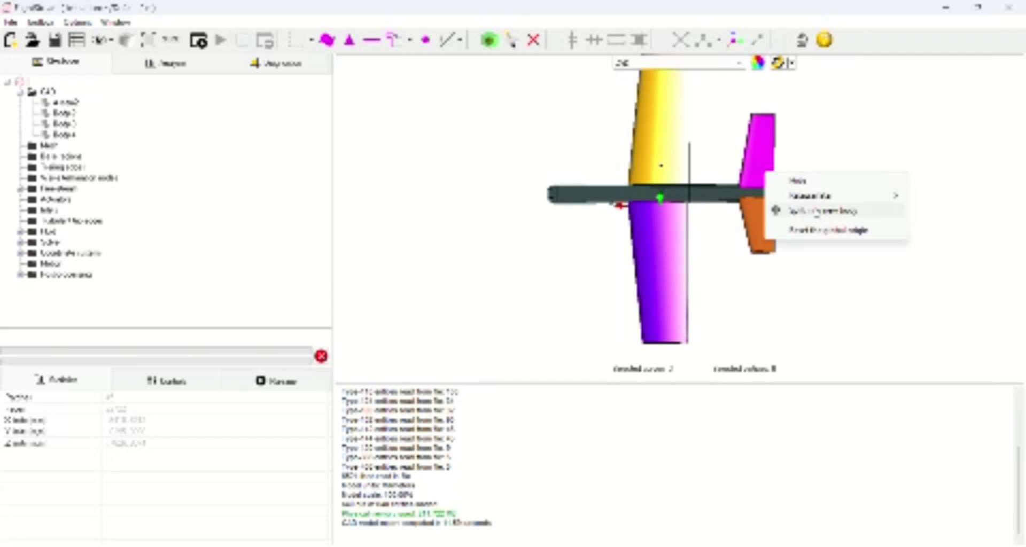
pyautogui.click(882, 211)
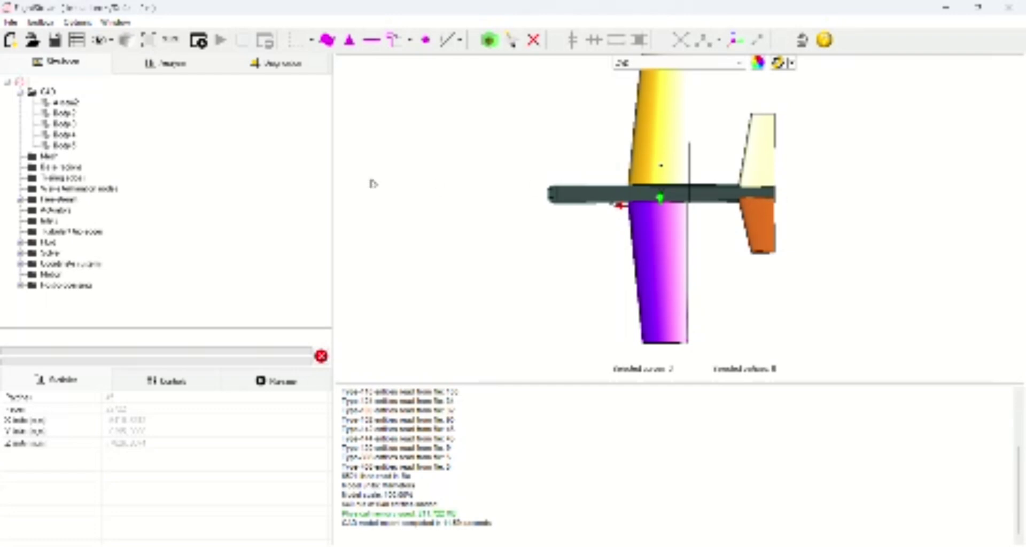
# Rename the first split wing body, Body 2, as wing1.
pyautogui.click(62, 113)
pyautogui.rightClick(62, 113)
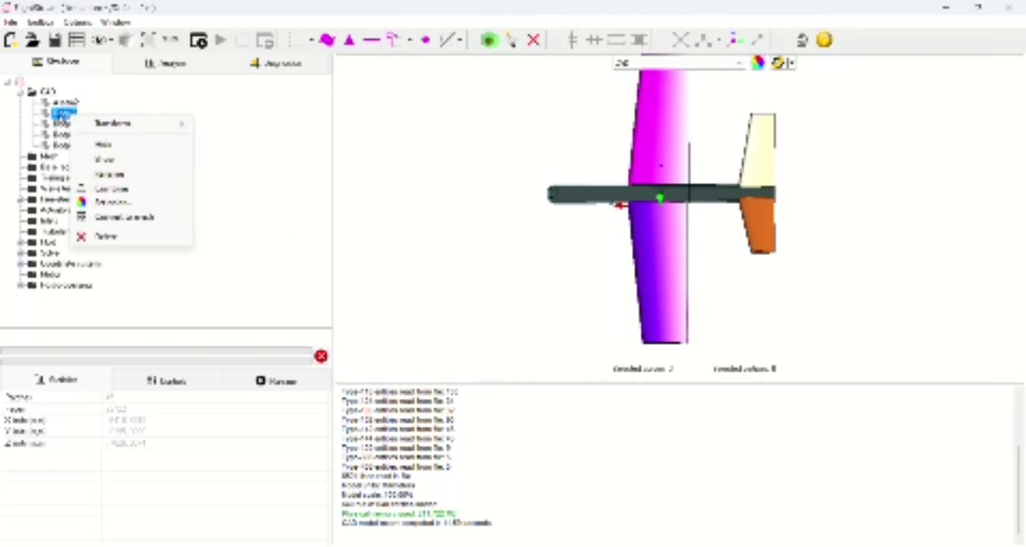
pyautogui.click(109, 174)
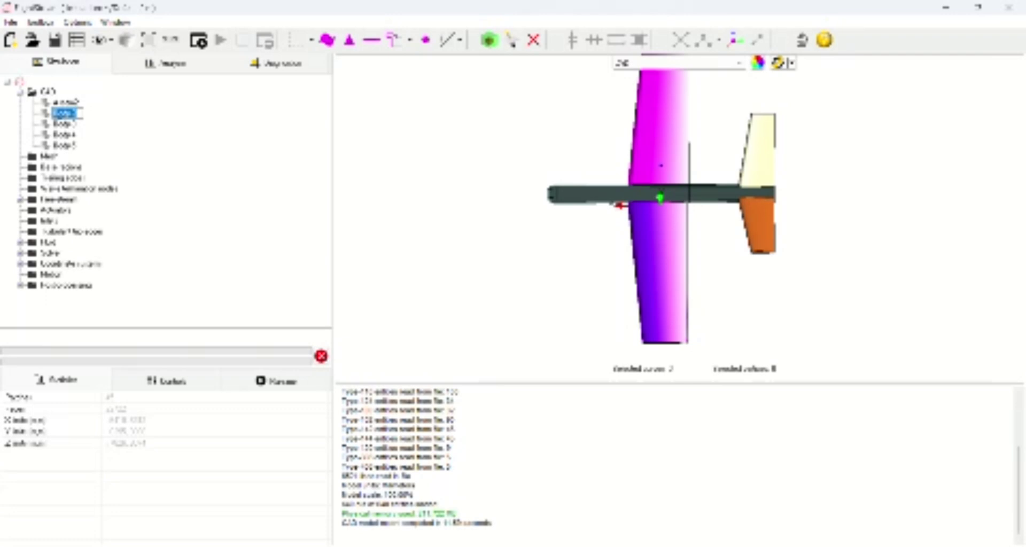
pyautogui.press('BackSpace')
pyautogui.write('wing1')
# Rename the second split wing body, Body 3, with a matching wing name.
pyautogui.click(64, 123)
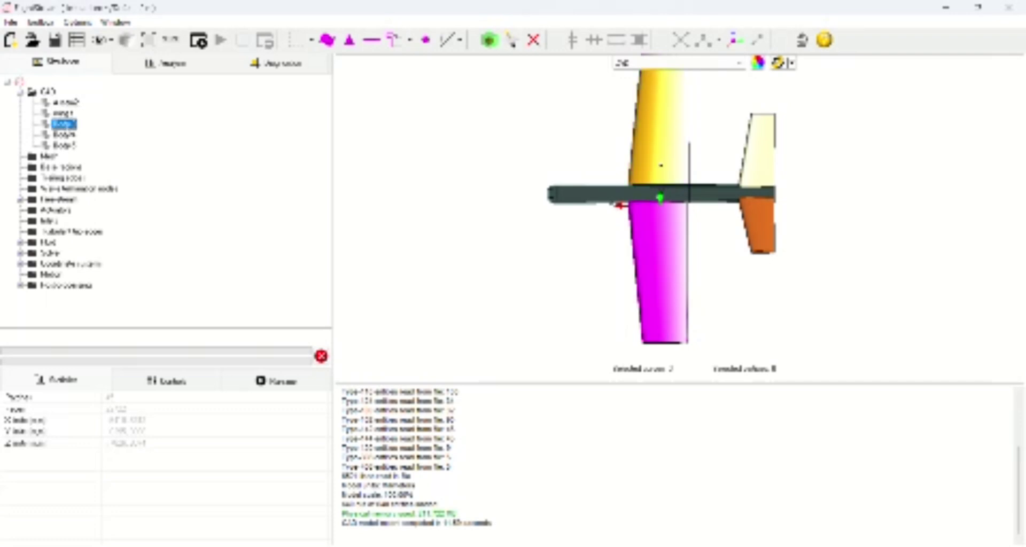
pyautogui.press('F2')
pyautogui.press('BackSpace')
pyautogui.write('wing1')
# Rename the first tail body, Body 4, as tail1 and give the second, Body 5, a matching tail name.
pyautogui.click(73, 134)
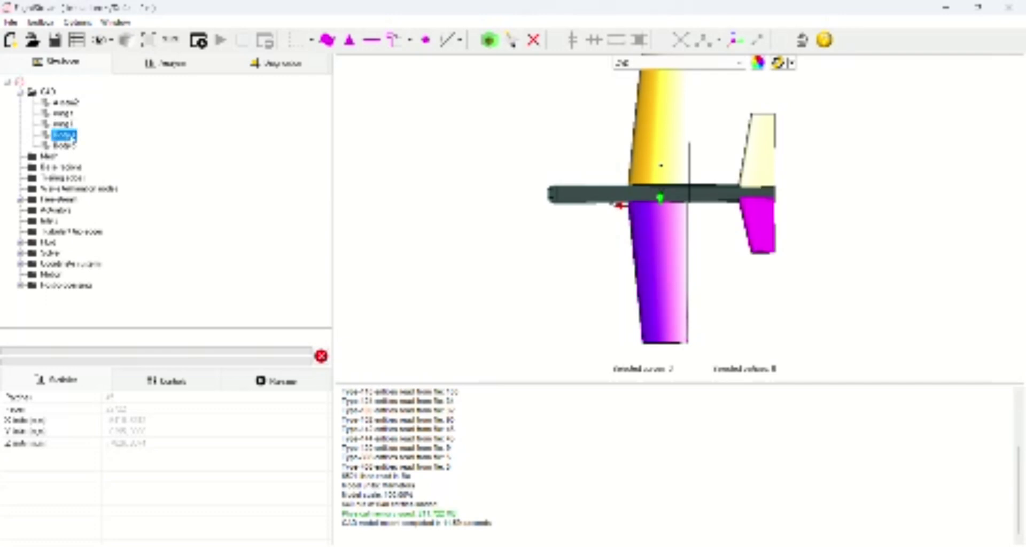
pyautogui.press('F2')
pyautogui.write('fu')
pyautogui.click(67, 145)
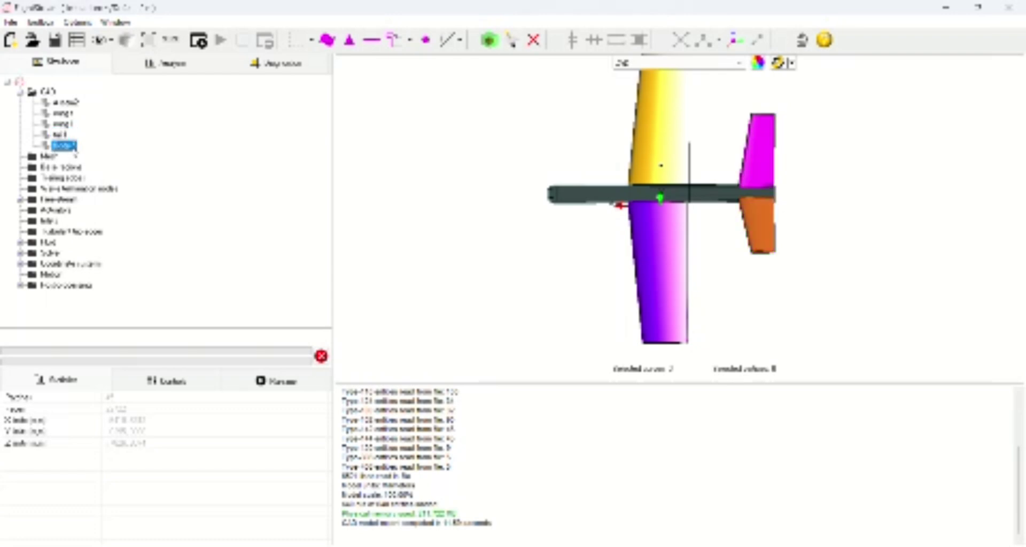
pyautogui.press('F2')
pyautogui.write('fu')
pyautogui.press('Return')
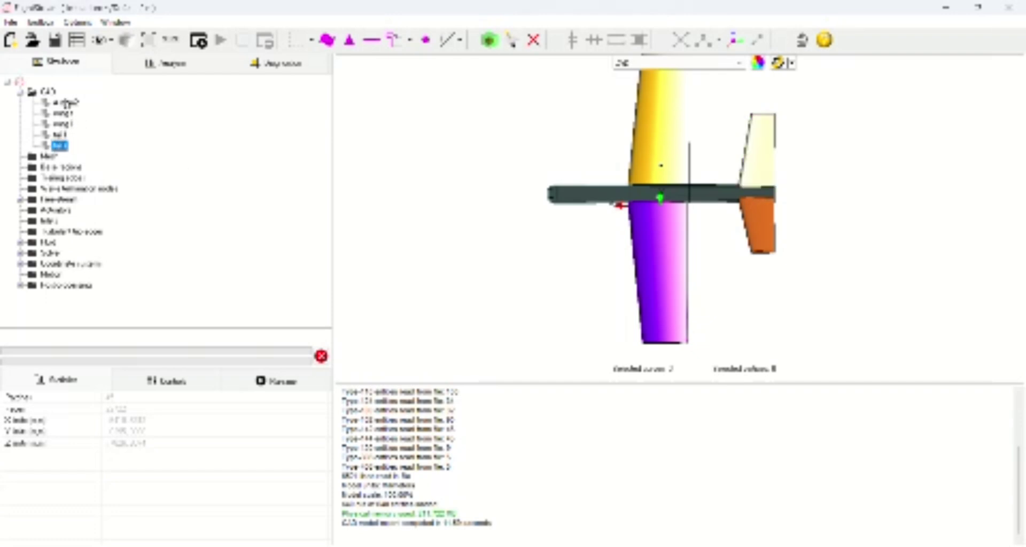
pyautogui.click(394, 226)
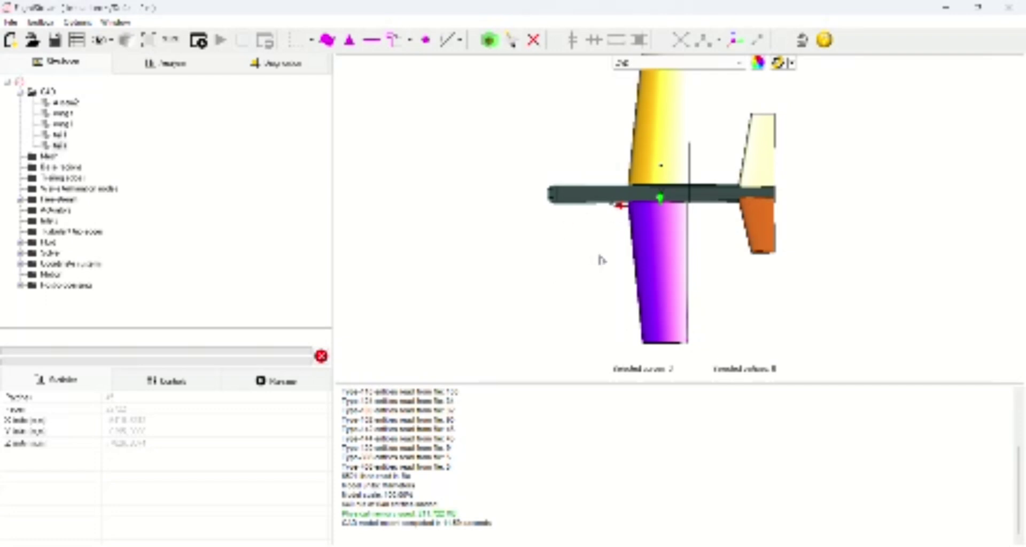
# Show the surface mesh on all CAD bodies and examine its density over the wings, fuselage and tail.
pyautogui.click(78, 43)
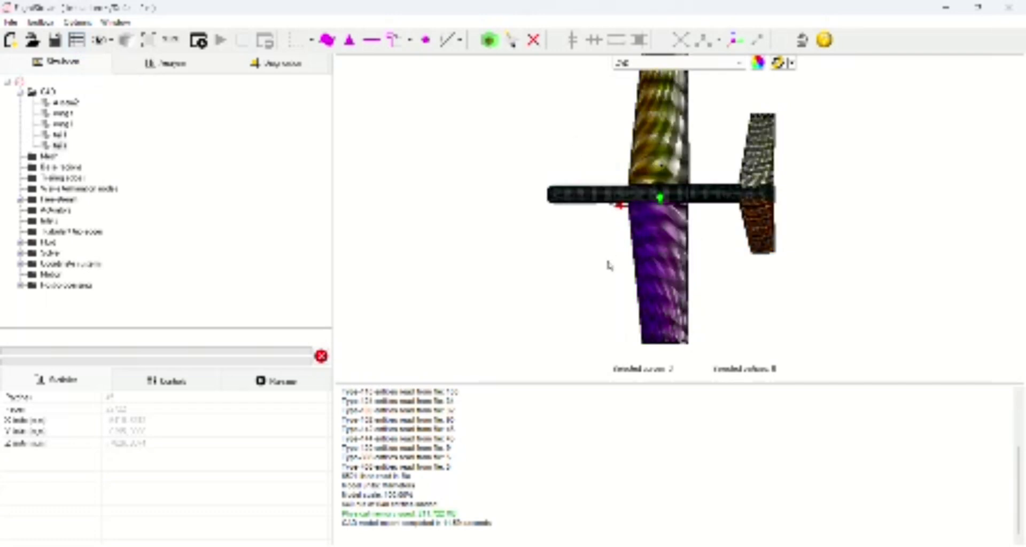
pyautogui.moveTo(596, 291); pyautogui.dragTo(593, 165)
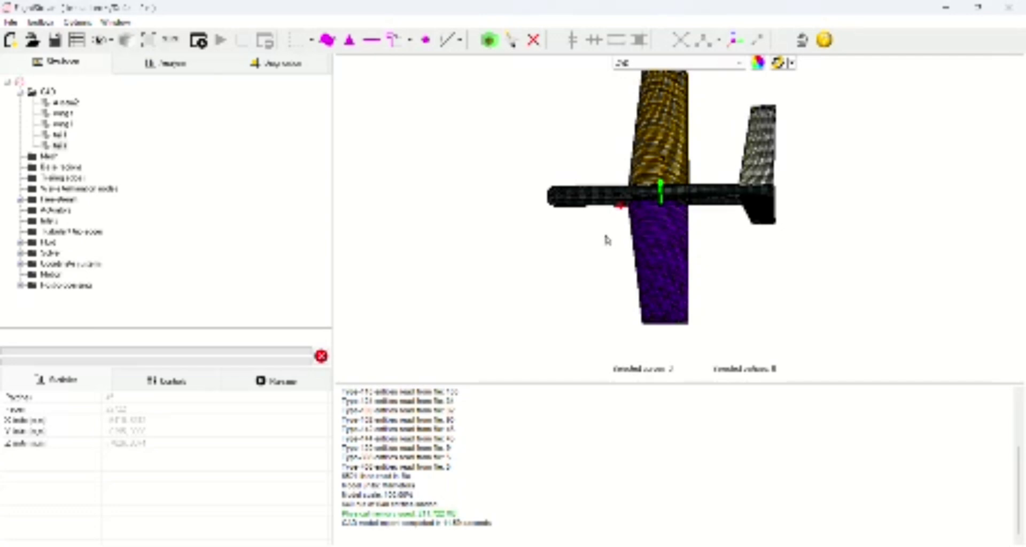
pyautogui.scroll(5, 473, 449)
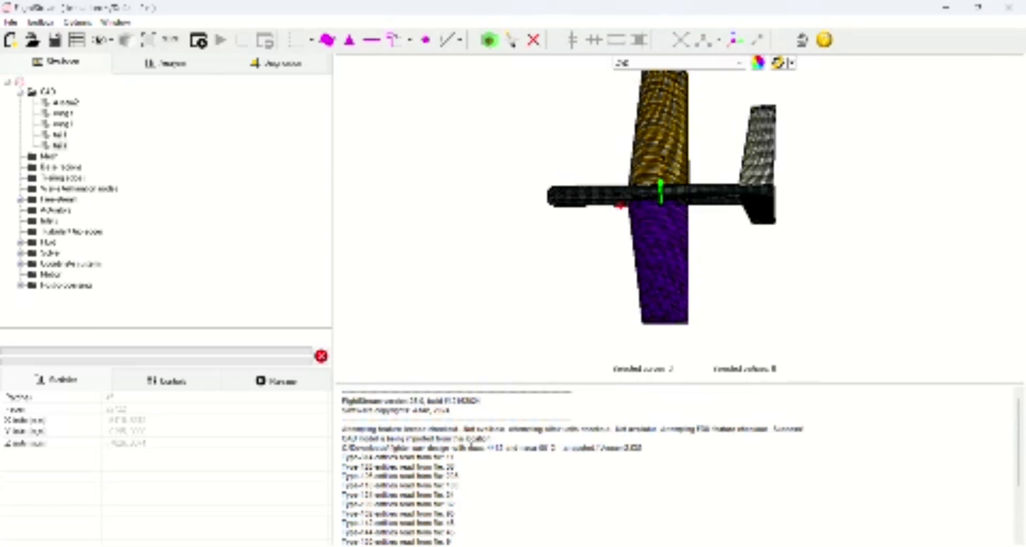
pyautogui.scroll(-5, 447, 457)
pyautogui.scroll(-2, 598, 208)
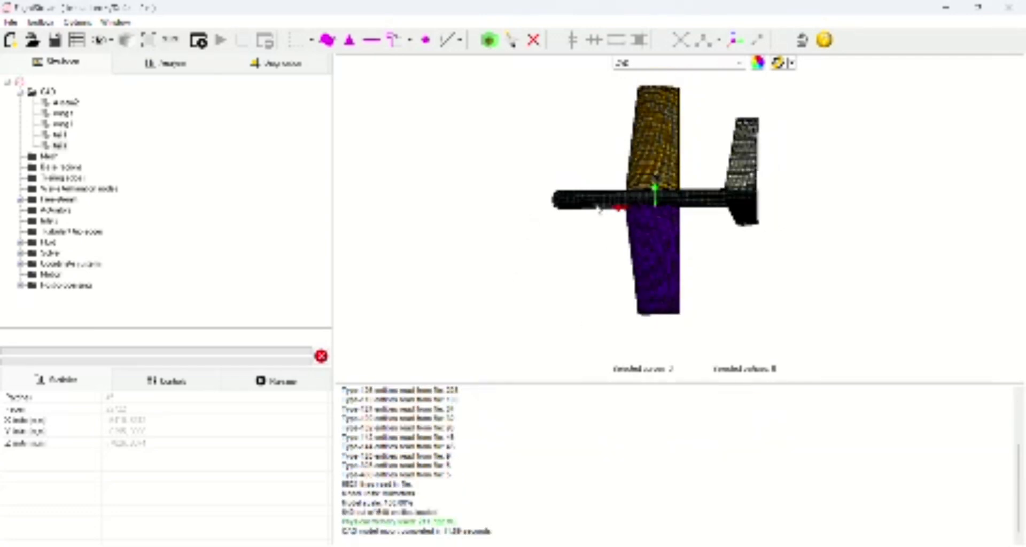
pyautogui.scroll(5, 588, 253)
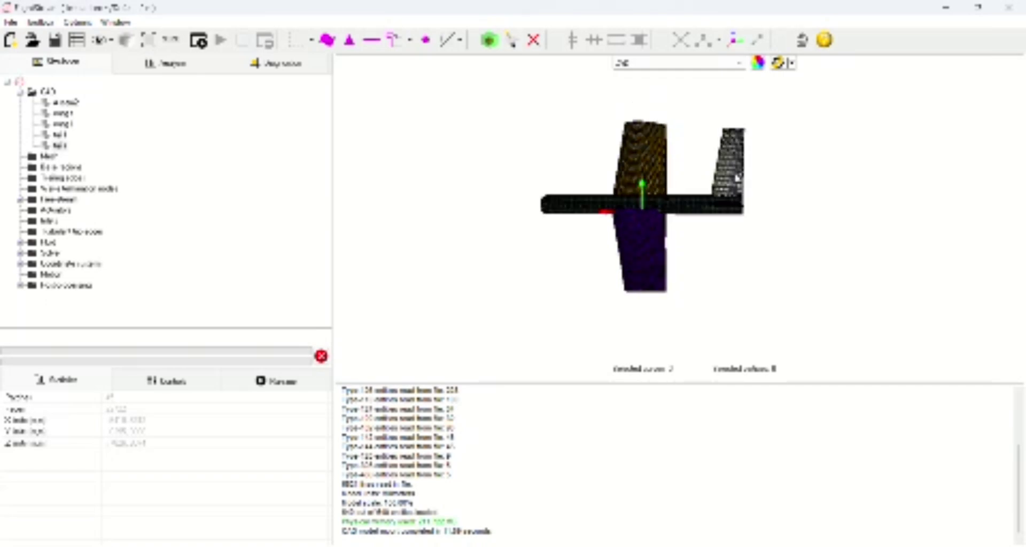
pyautogui.moveTo(657, 250); pyautogui.dragTo(521, 310)
pyautogui.scroll(-2, 474, 295)
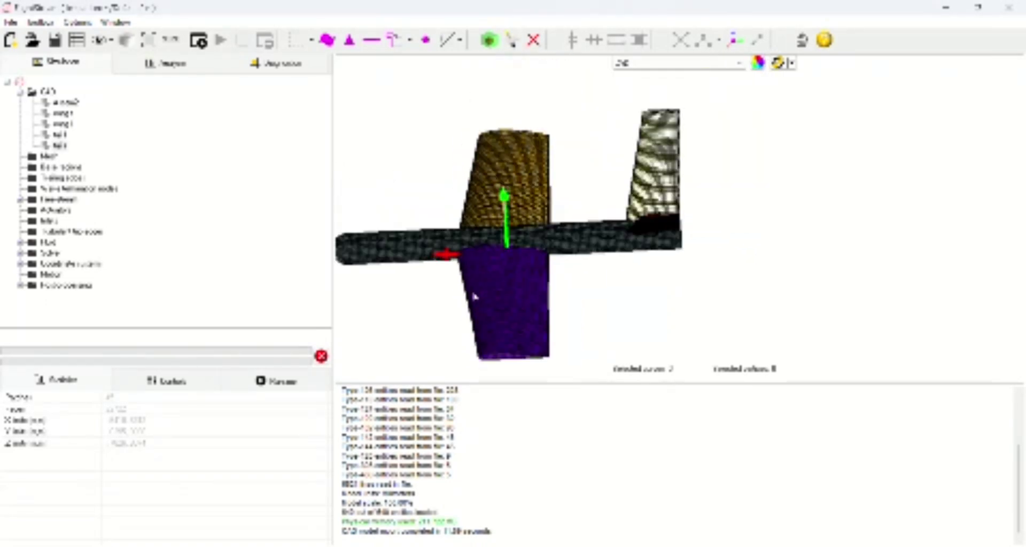
# Tessellate the two wing and two tail CAD bodies with existing sizes turned off and an edge size of 0.04.
pyautogui.moveTo(449, 248); pyautogui.dragTo(555, 229, button='middle')
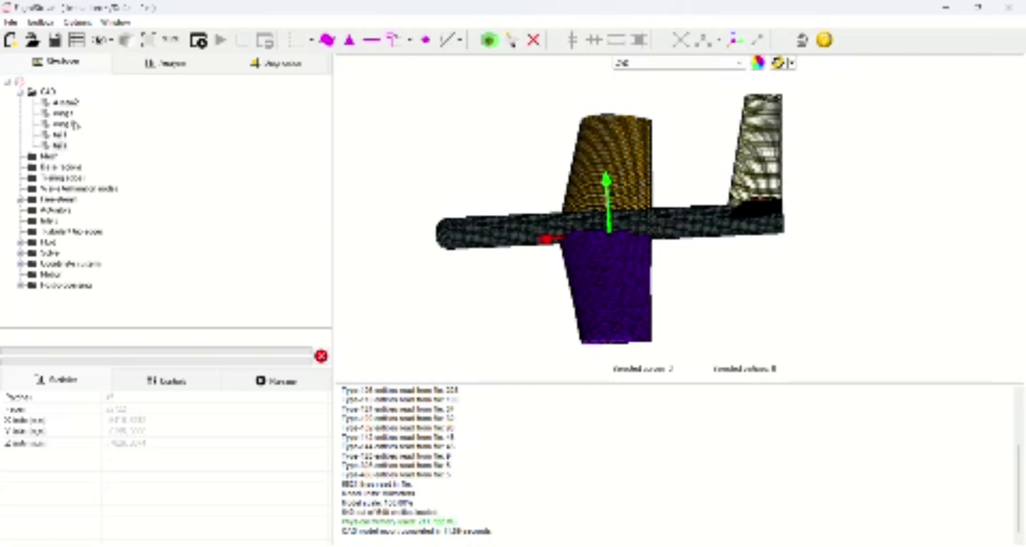
pyautogui.click(62, 113)
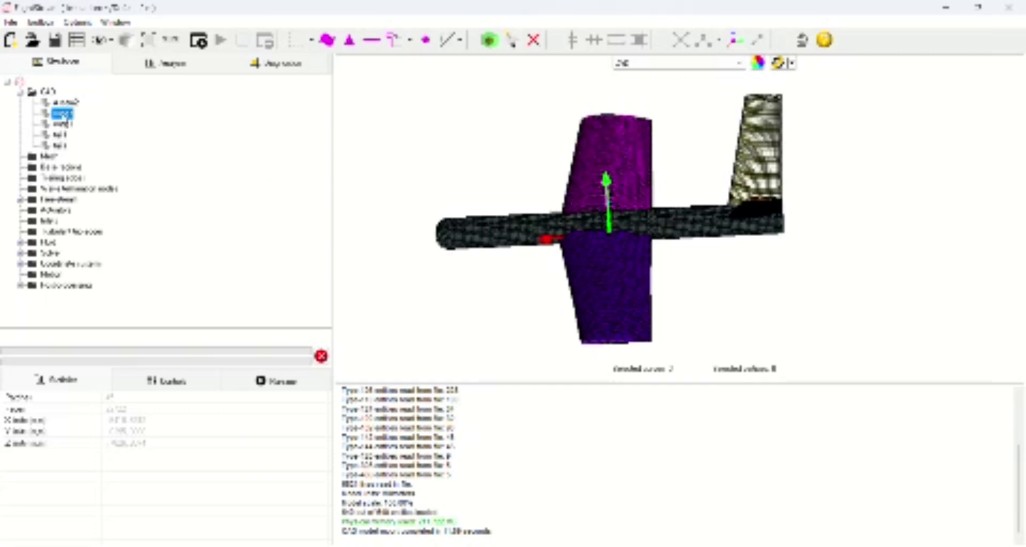
pyautogui.moveTo(62, 113); pyautogui.dragTo(62, 146)
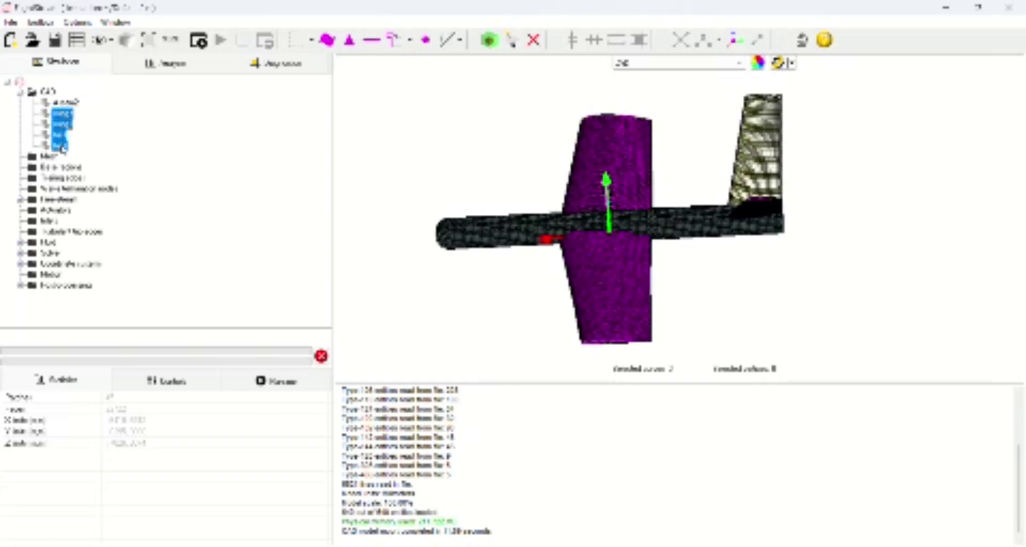
pyautogui.rightClick(463, 139)
pyautogui.moveTo(529, 156)
pyautogui.click(700, 159)
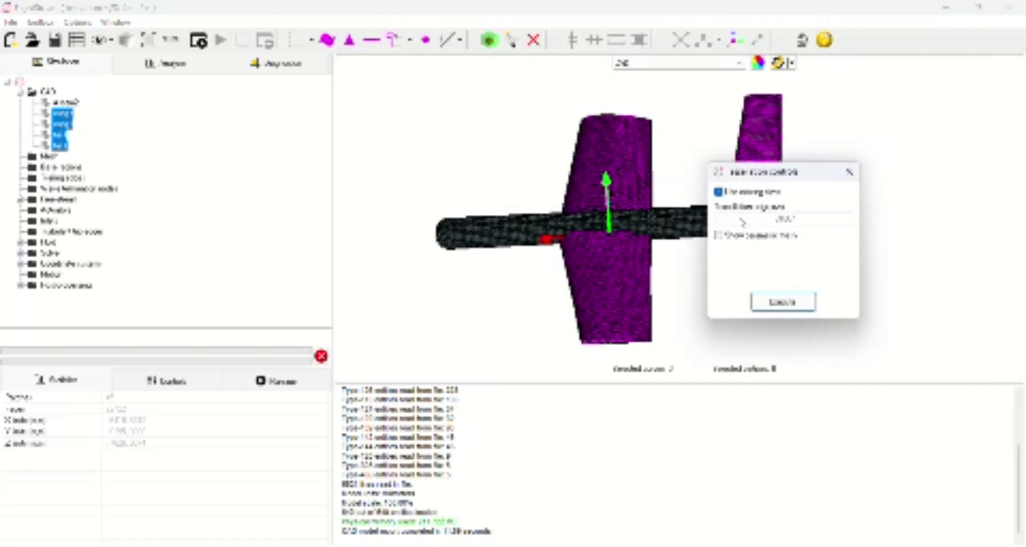
pyautogui.click(719, 191)
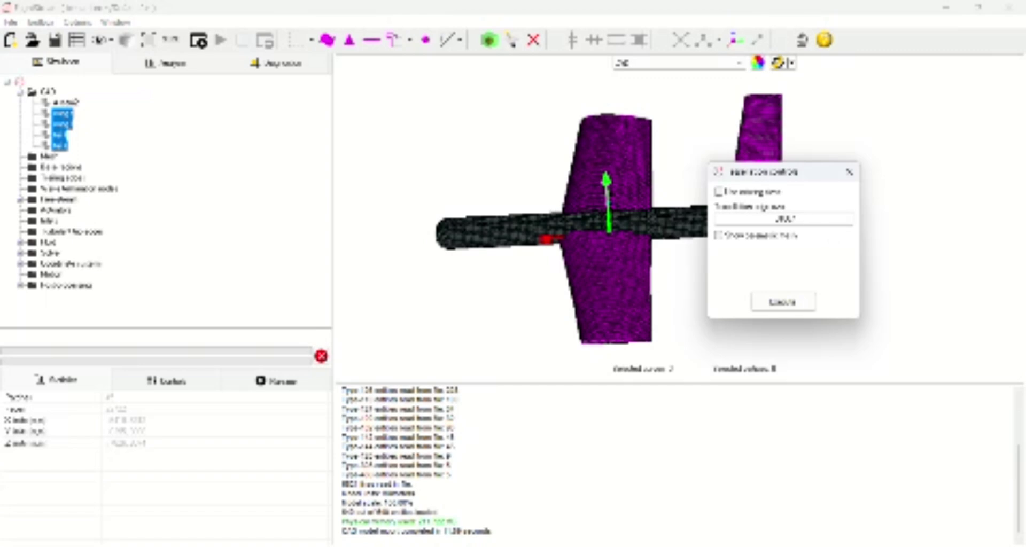
pyautogui.doubleClick(805, 219)
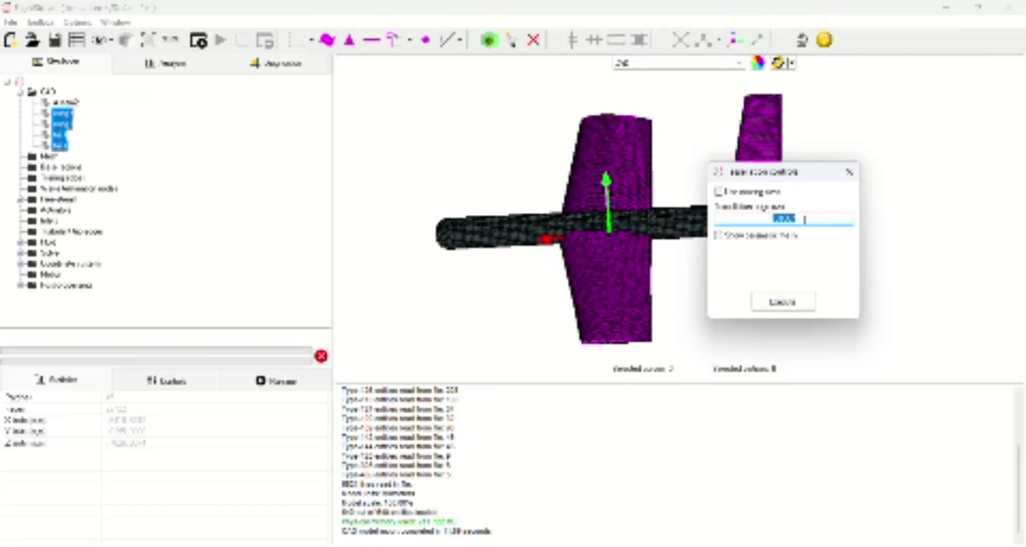
pyautogui.press('BackSpace')
pyautogui.write('0.04')
pyautogui.click(784, 302)
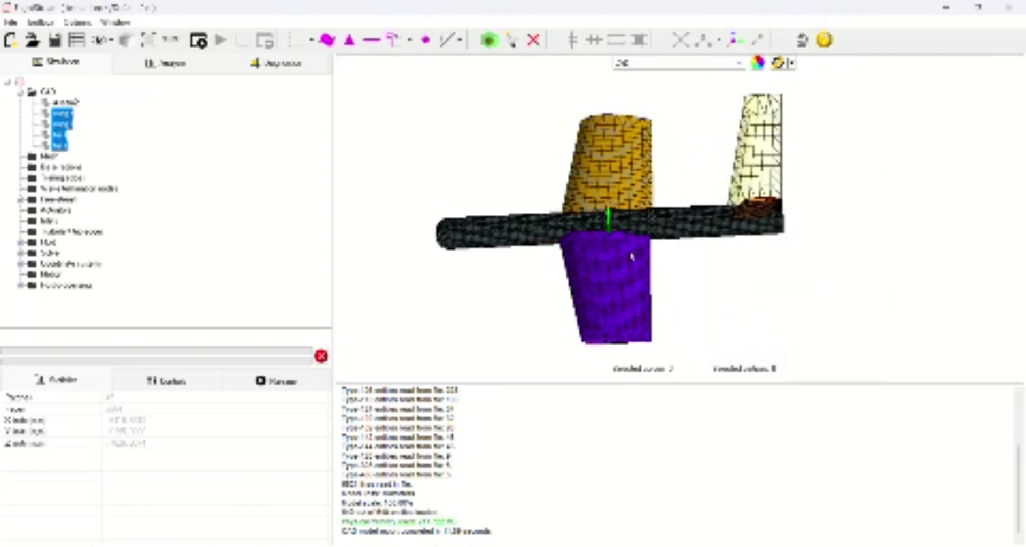
# Tessellate the main fuselage CAD body with existing sizes turned off and an edge size of 0.15.
pyautogui.scroll(2, 630, 257)
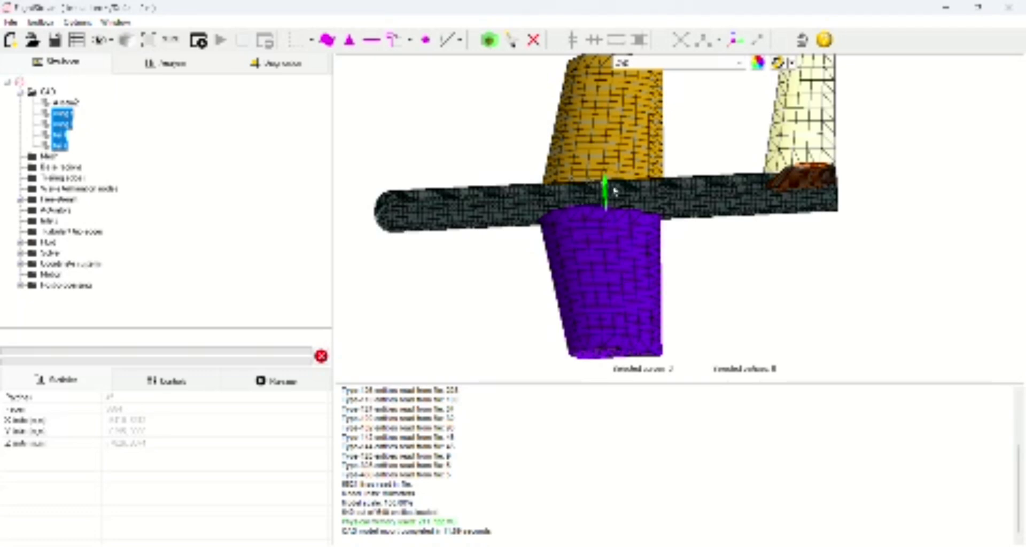
pyautogui.moveTo(589, 331); pyautogui.dragTo(625, 284, button='middle')
pyautogui.moveTo(572, 284); pyautogui.dragTo(609, 266)
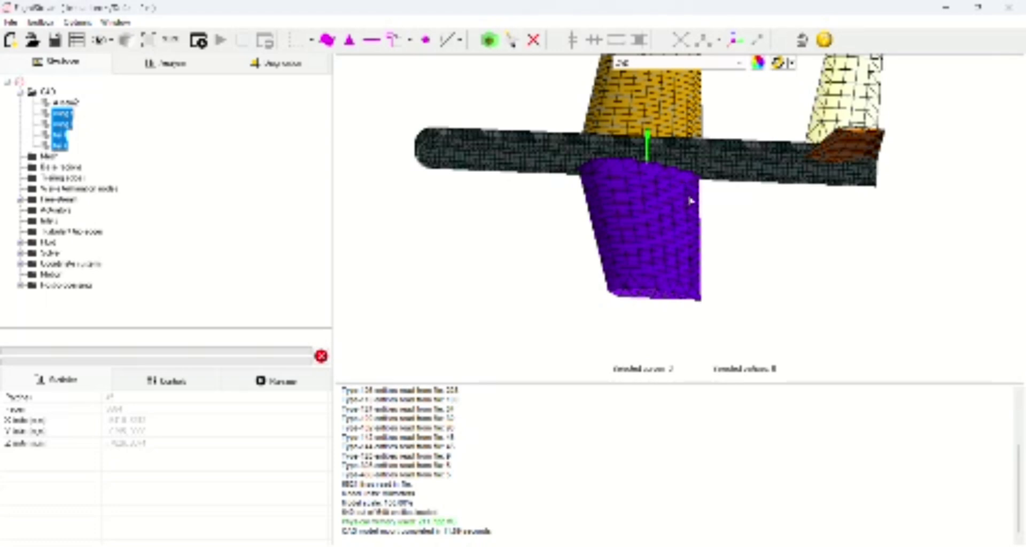
pyautogui.moveTo(735, 166); pyautogui.dragTo(702, 208, button='middle')
pyautogui.scroll(-3, 645, 208)
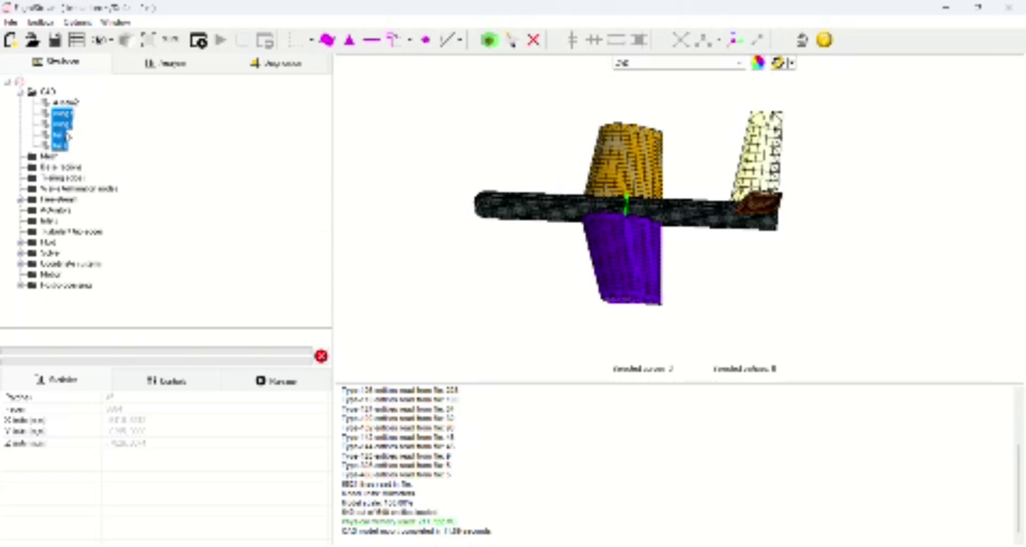
pyautogui.click(74, 103)
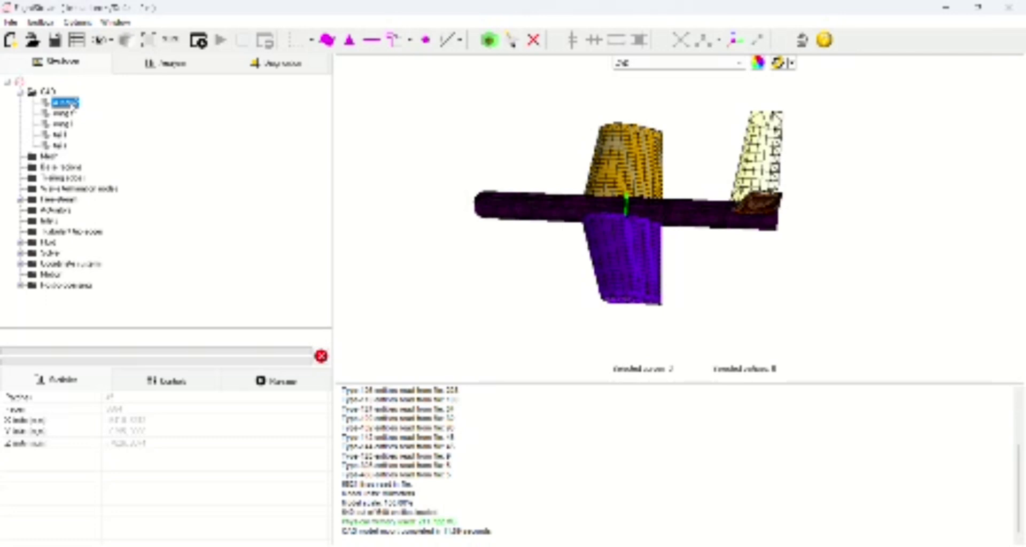
pyautogui.rightClick(73, 105)
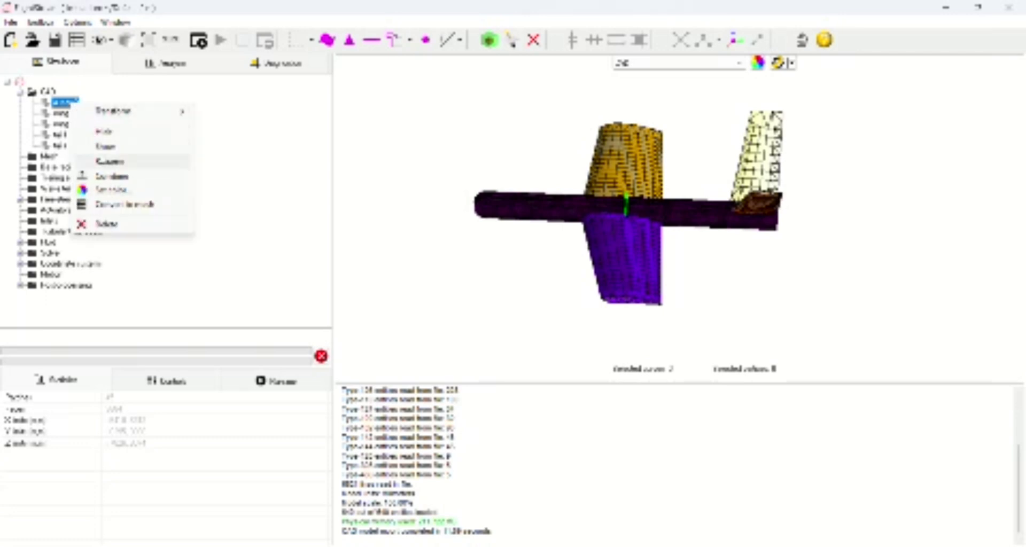
pyautogui.click(63, 103)
pyautogui.rightClick(381, 157)
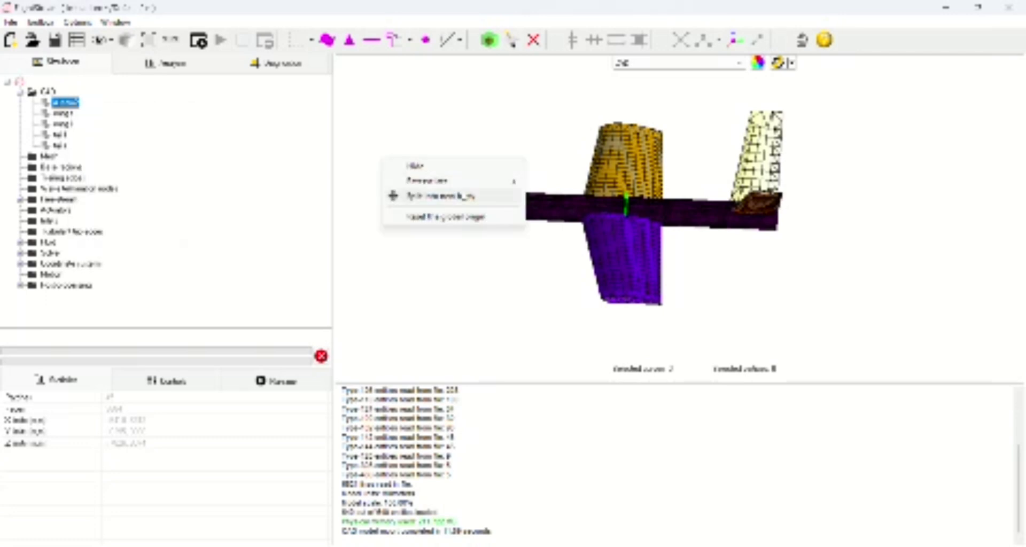
pyautogui.click(574, 180)
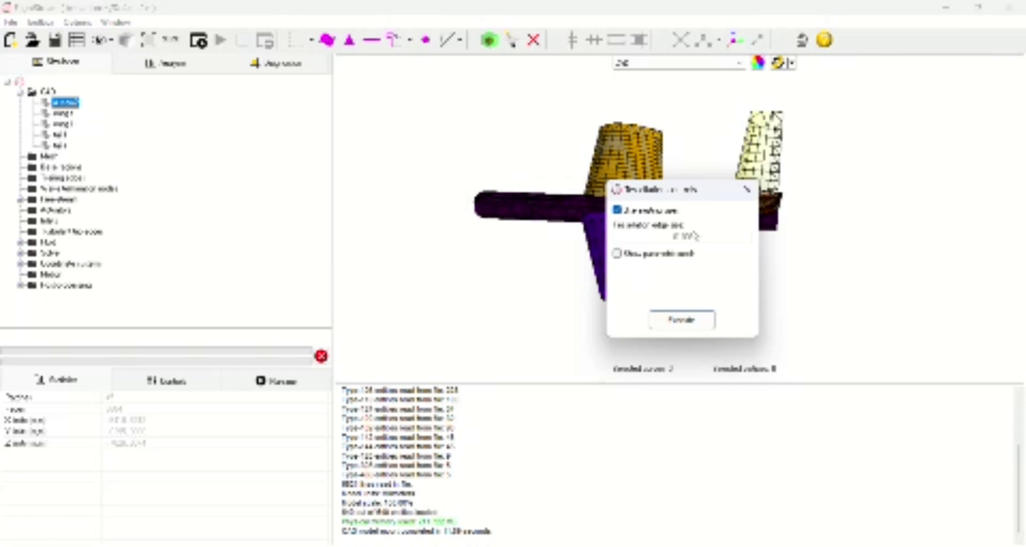
pyautogui.click(618, 210)
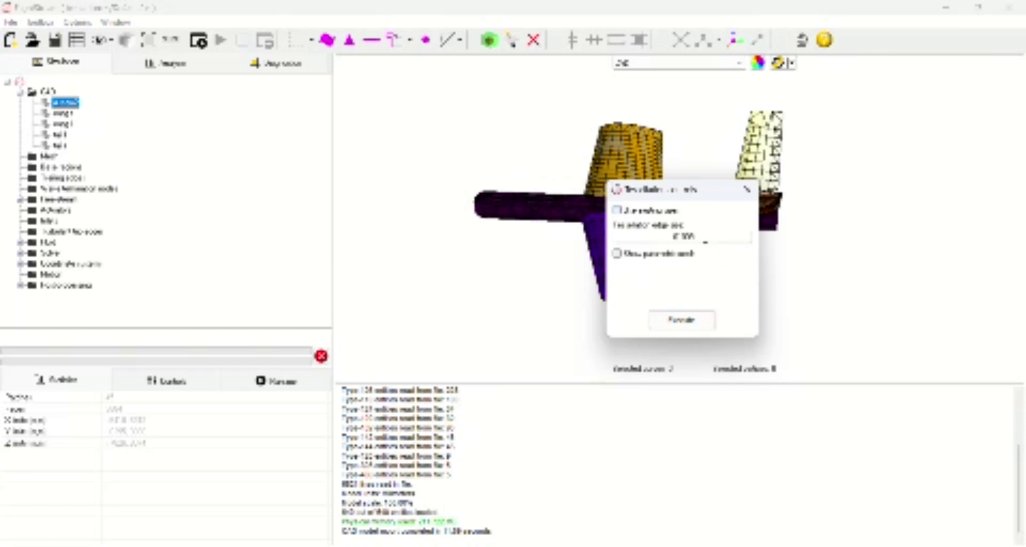
pyautogui.doubleClick(704, 238)
pyautogui.write('0.15')
pyautogui.click(695, 319)
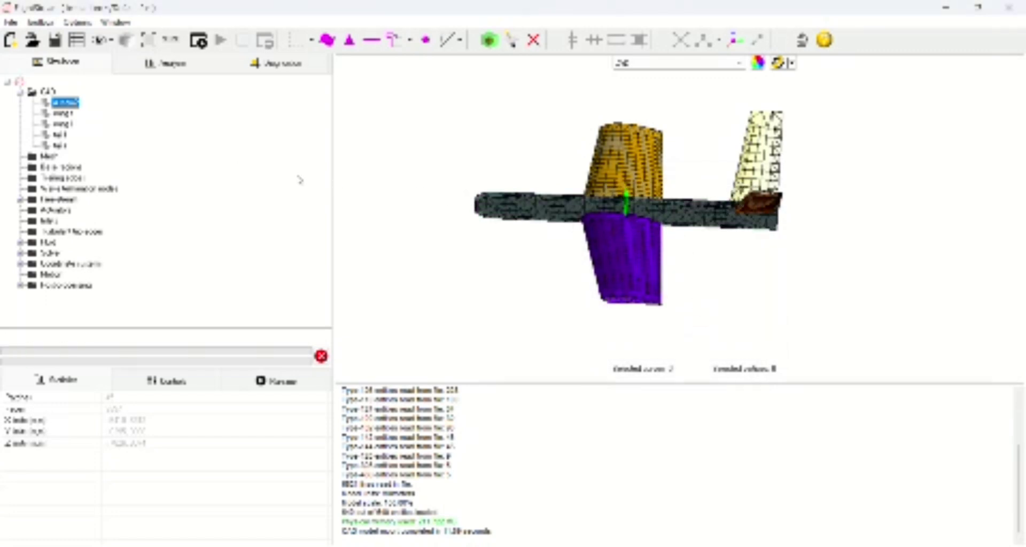
# Rename the main CAD body, the first one in the CAD list, as fuselage.
pyautogui.click(69, 103)
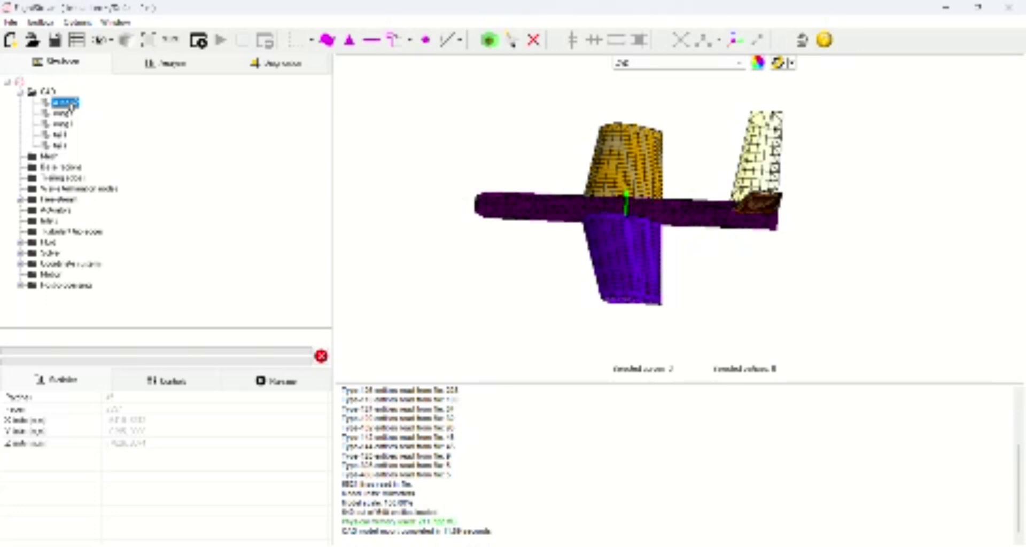
pyautogui.rightClick(70, 107)
pyautogui.press('Escape')
pyautogui.write('fuselage')
pyautogui.press('Return')
pyautogui.press('F2')
# Convert the fuselage, both wing bodies and both tail bodies from CAD to mesh.
pyautogui.keyDown('shift'); pyautogui.click(63, 124); pyautogui.keyUp('shift')
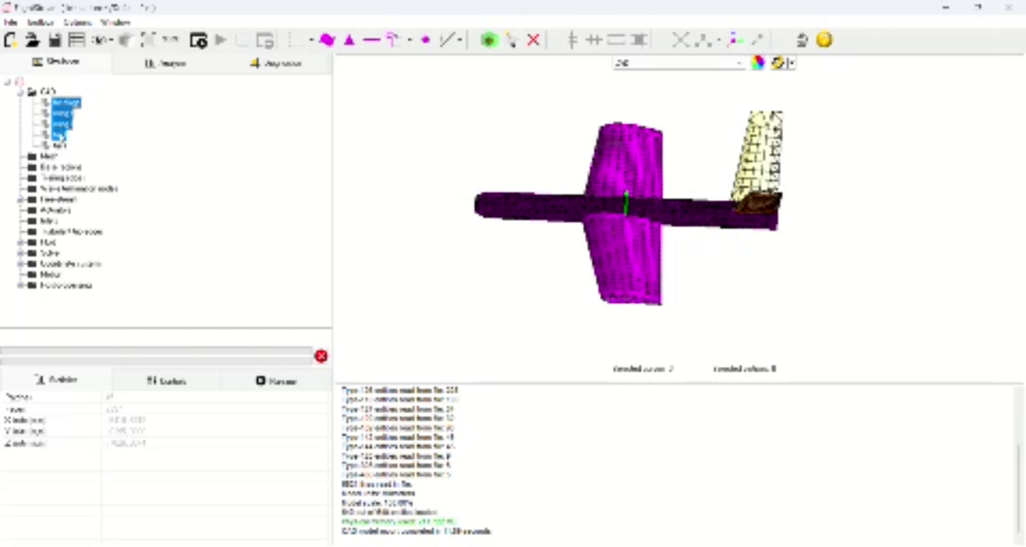
pyautogui.keyDown('shift'); pyautogui.click(61, 146); pyautogui.keyUp('shift')
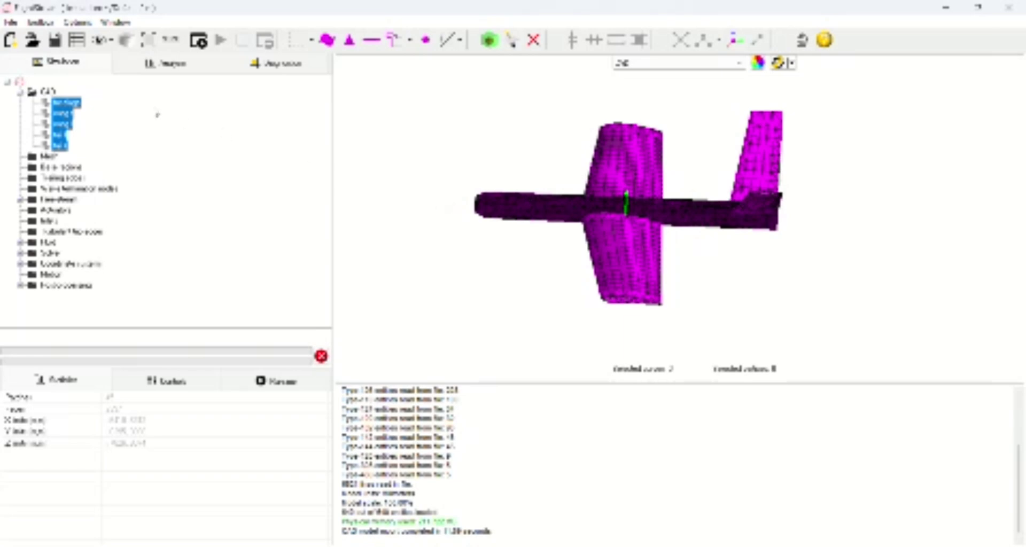
pyautogui.rightClick(69, 126)
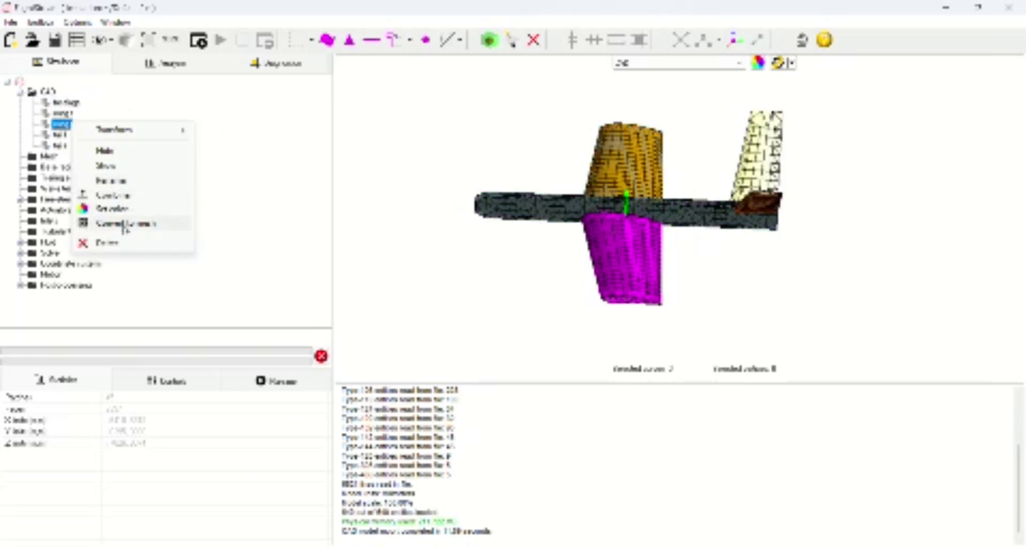
pyautogui.click(78, 104)
pyautogui.moveTo(78, 107); pyautogui.dragTo(63, 147)
pyautogui.rightClick(62, 118)
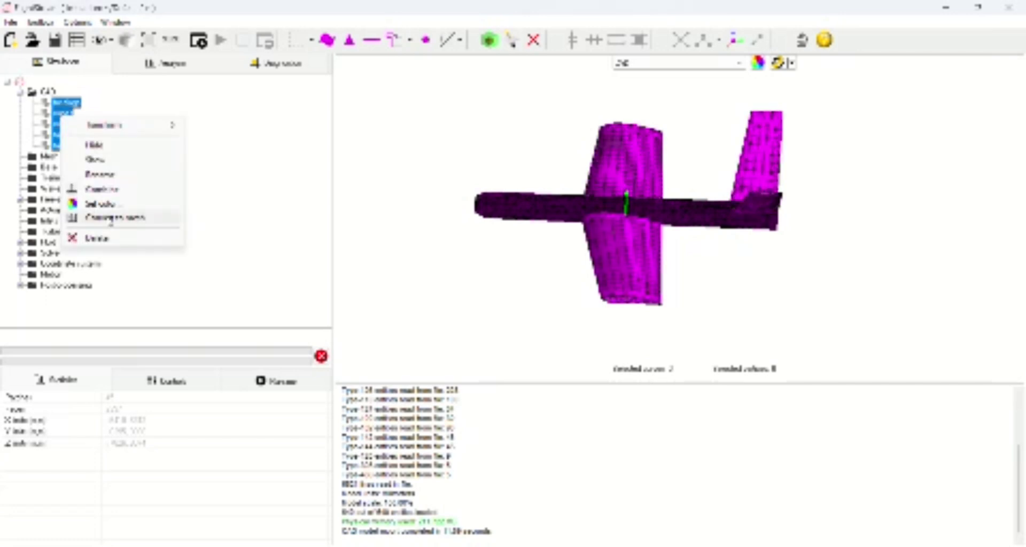
pyautogui.click(111, 219)
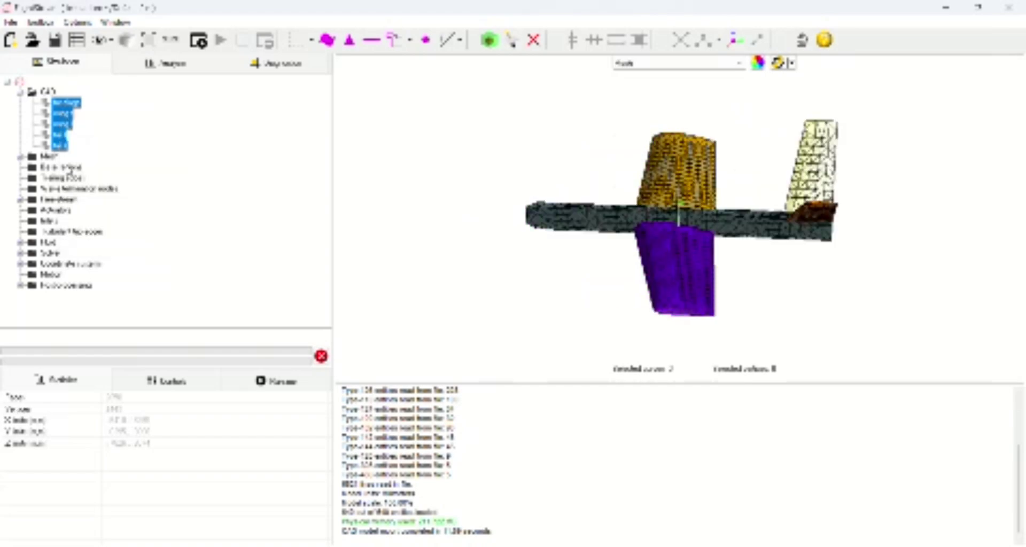
# List the converted mesh bodies and compare the CAD display of the aircraft with its mesh display.
pyautogui.click(20, 157)
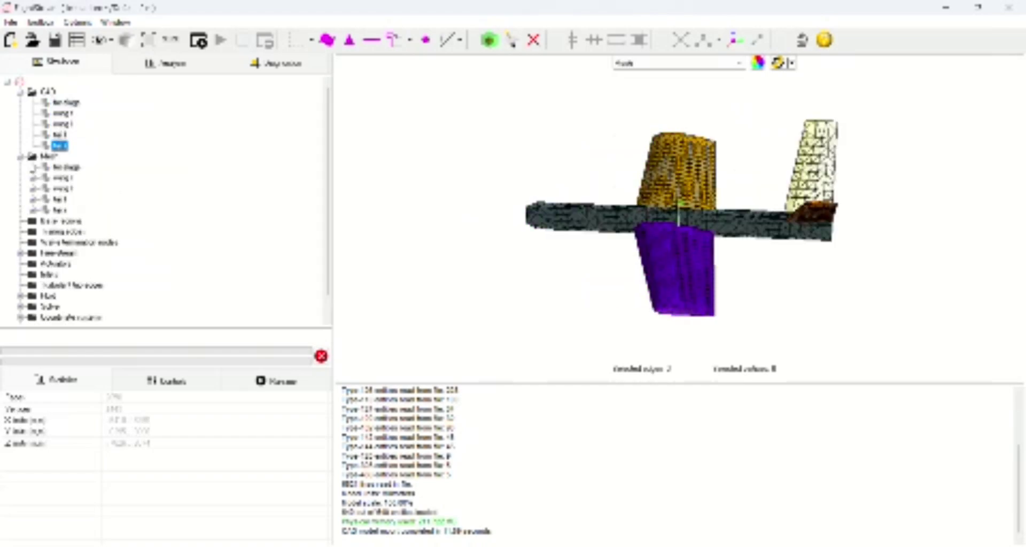
pyautogui.click(130, 212)
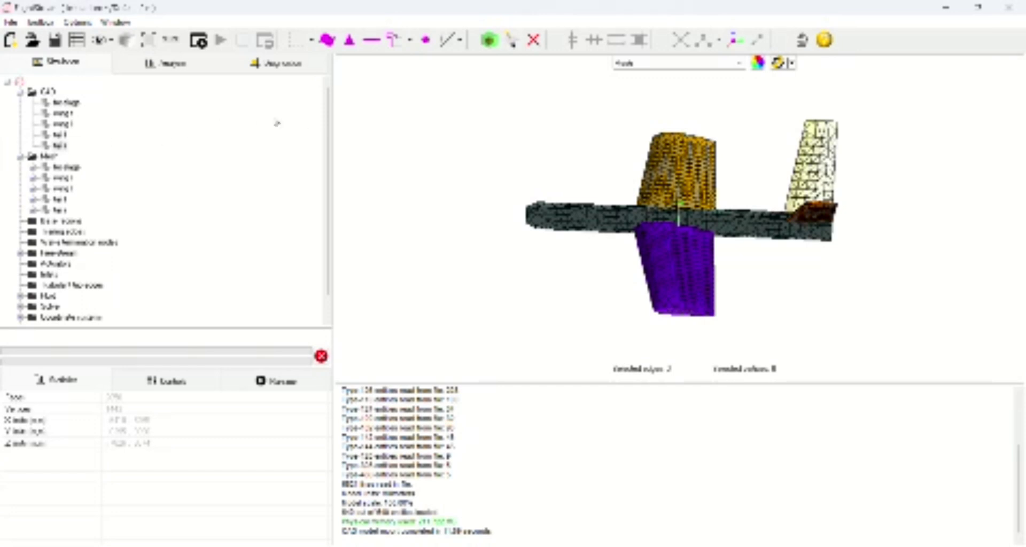
pyautogui.click(624, 65)
pyautogui.click(624, 76)
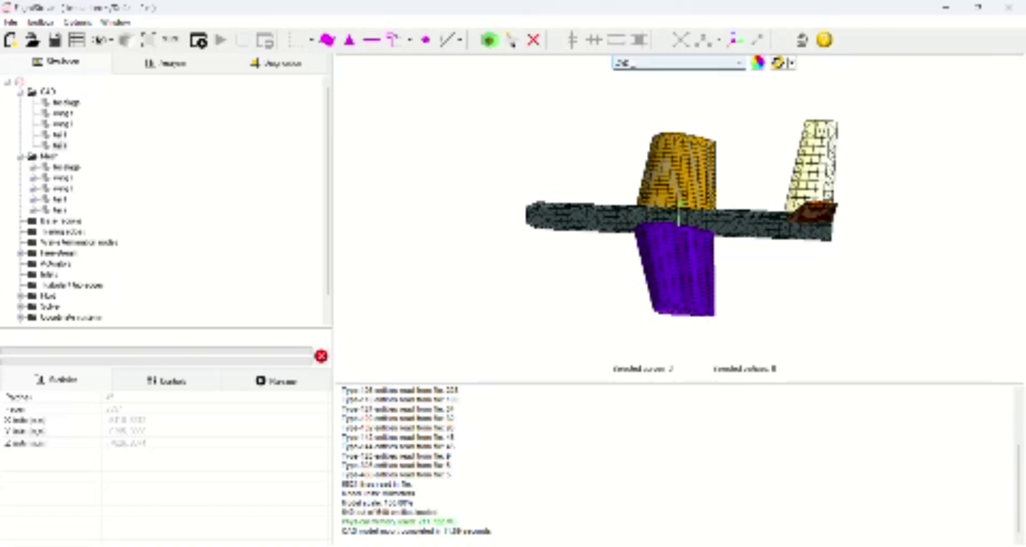
pyautogui.click(624, 65)
pyautogui.click(627, 88)
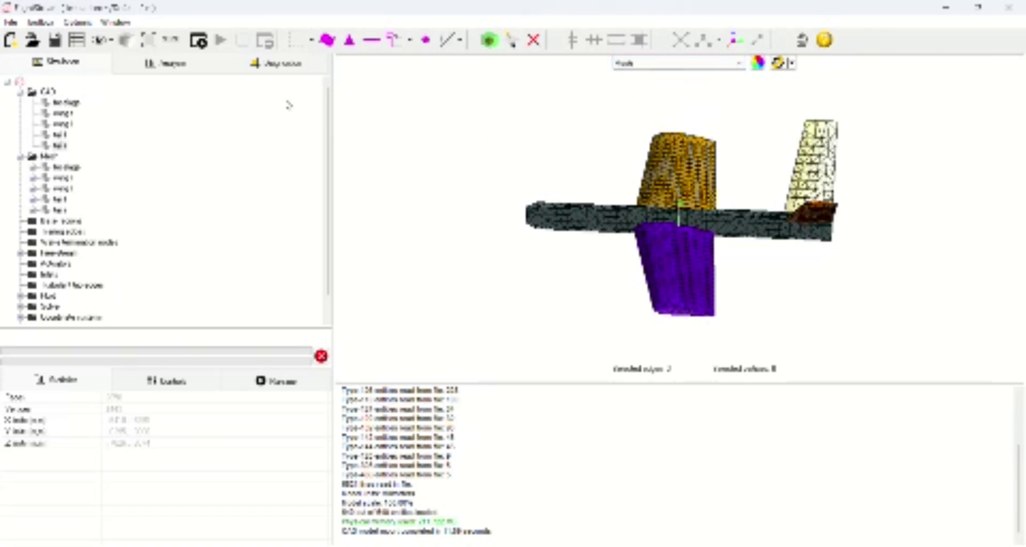
# Run the mesh diagnostics on the converted aircraft and check the counts of faulty faces and edges.
pyautogui.click(258, 72)
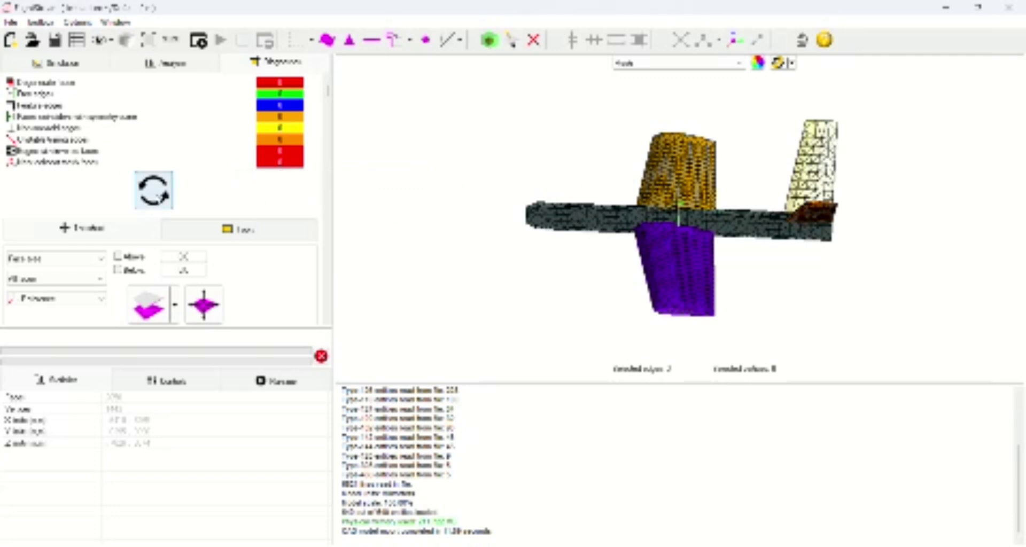
pyautogui.click(157, 196)
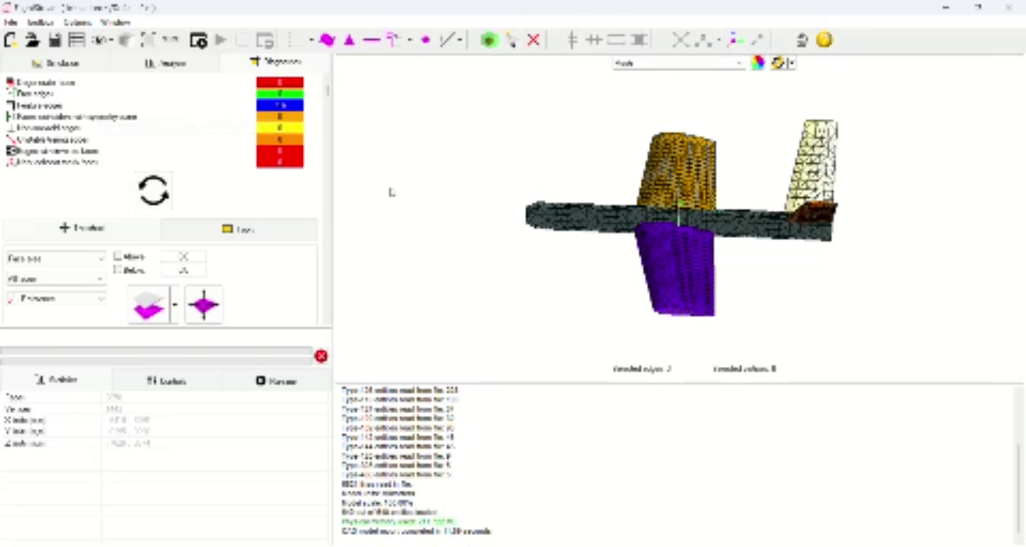
pyautogui.click(40, 59)
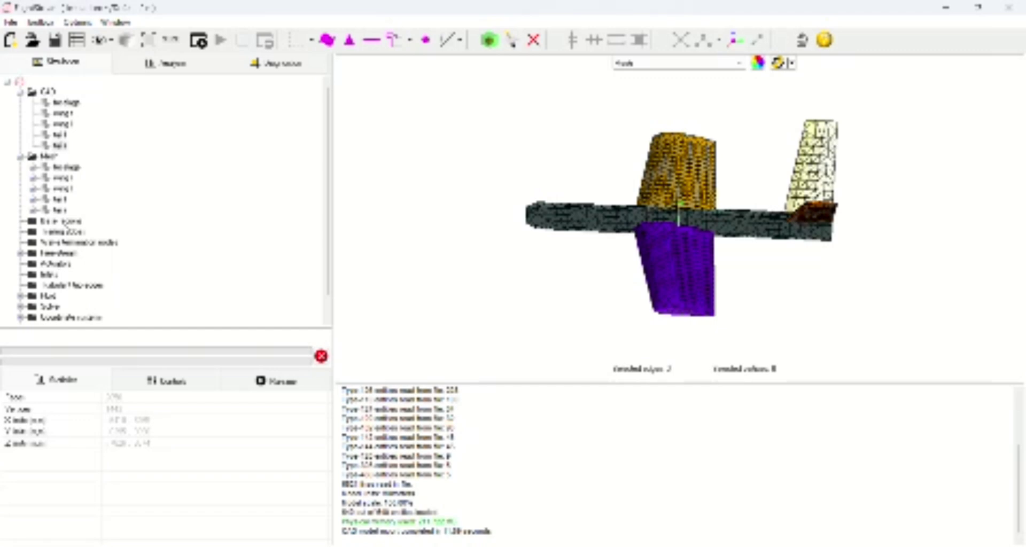
# Auto-detect the base regions of the aircraft mesh and expand the list of detected regions.
pyautogui.click(71, 222)
pyautogui.rightClick(71, 223)
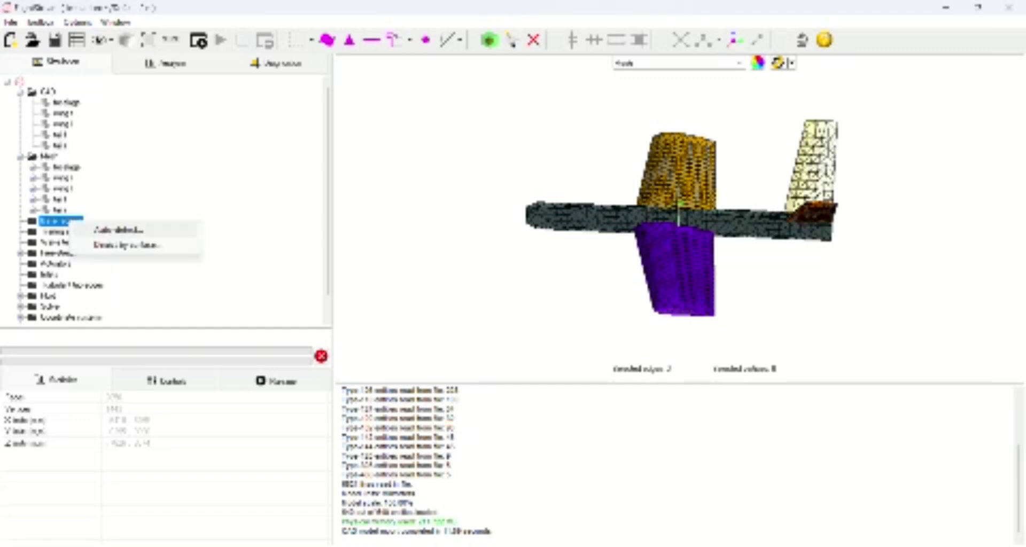
pyautogui.click(148, 234)
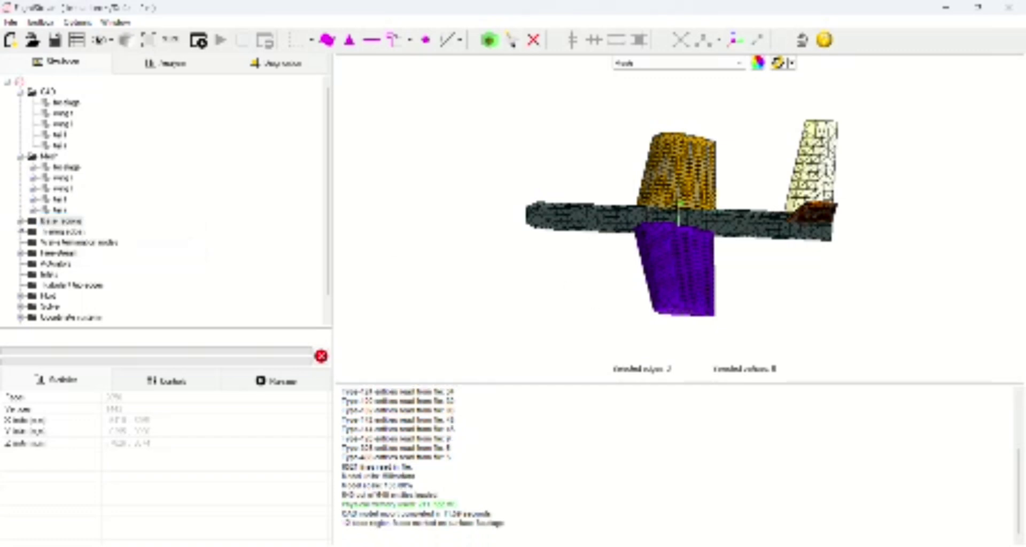
pyautogui.click(20, 221)
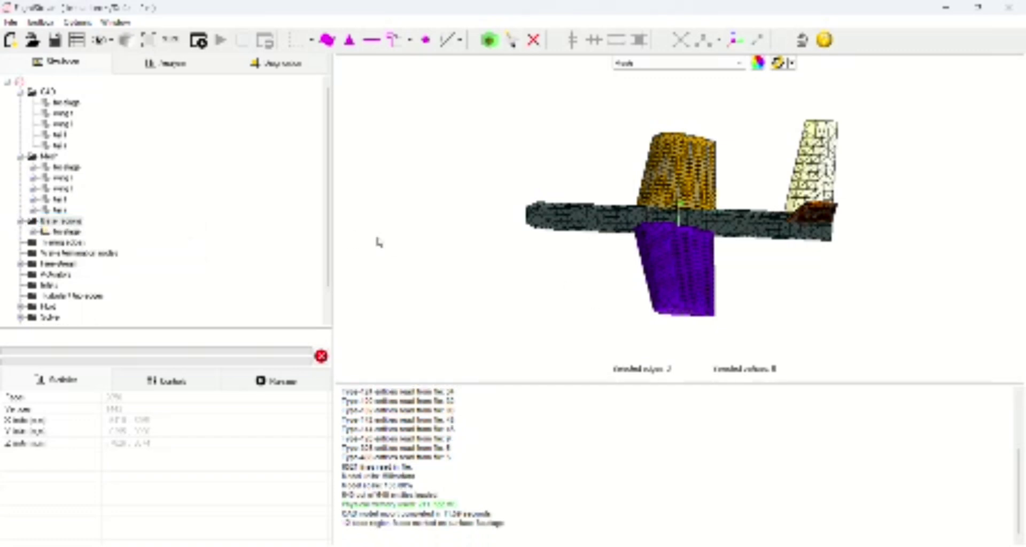
# Inspect the marked base region at the rear end of the fuselage mesh.
pyautogui.moveTo(706, 288); pyautogui.dragTo(785, 267, button='middle')
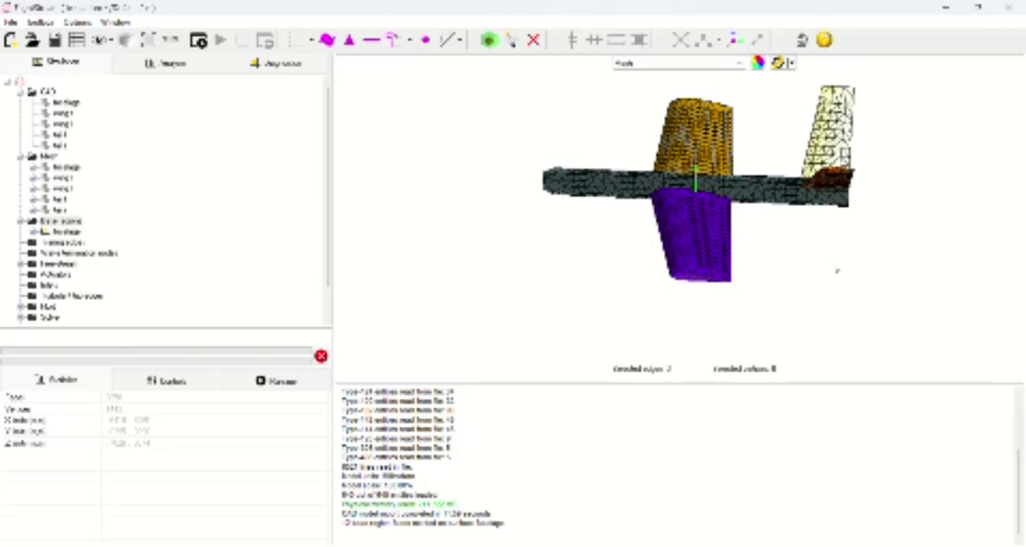
pyautogui.moveTo(837, 267); pyautogui.dragTo(772, 228)
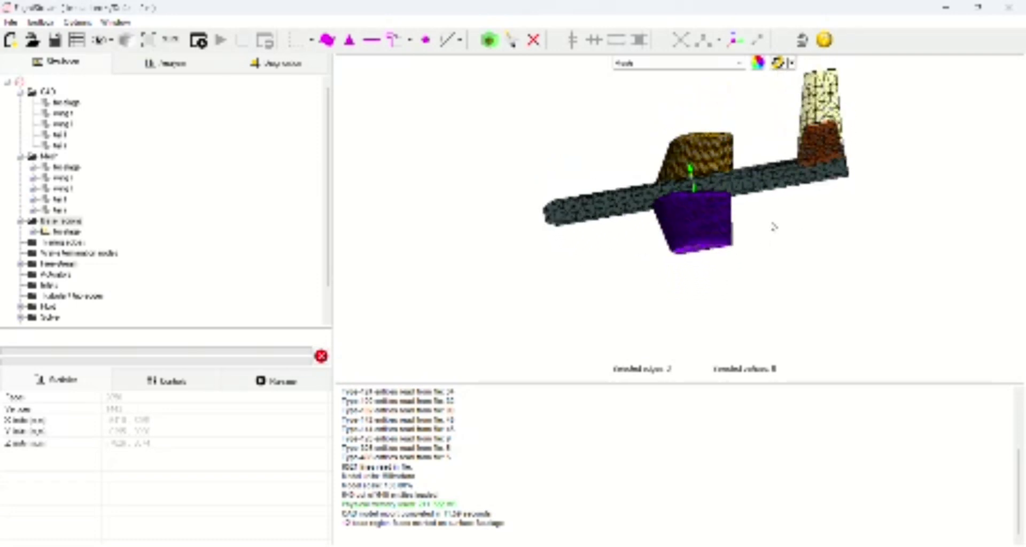
pyautogui.press('x')
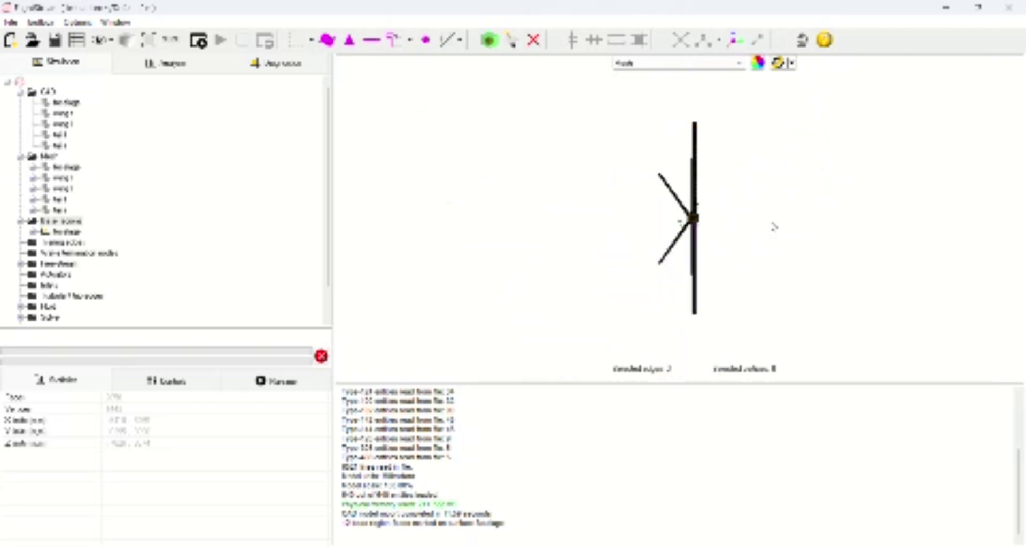
pyautogui.scroll(5, 717, 228)
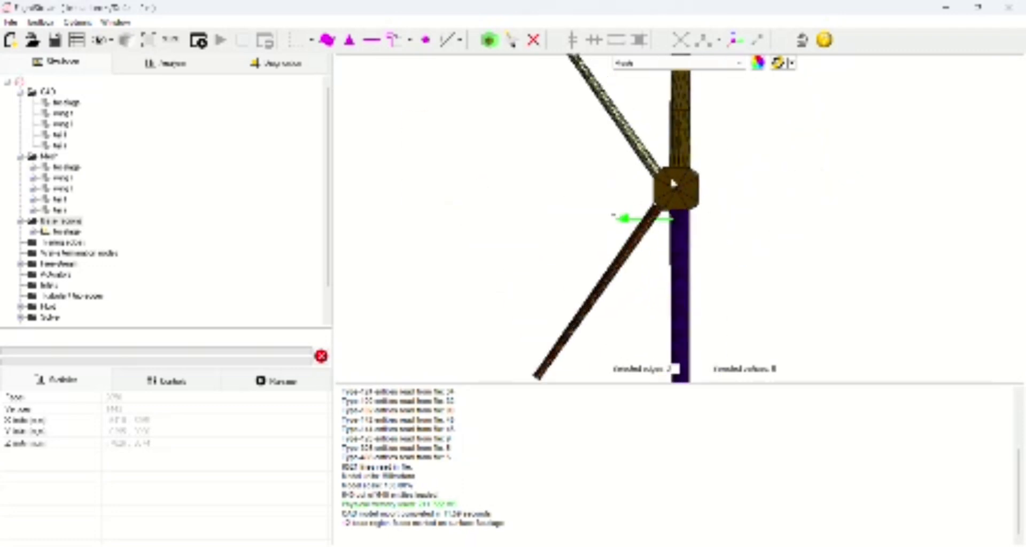
pyautogui.moveTo(673, 184); pyautogui.dragTo(800, 174)
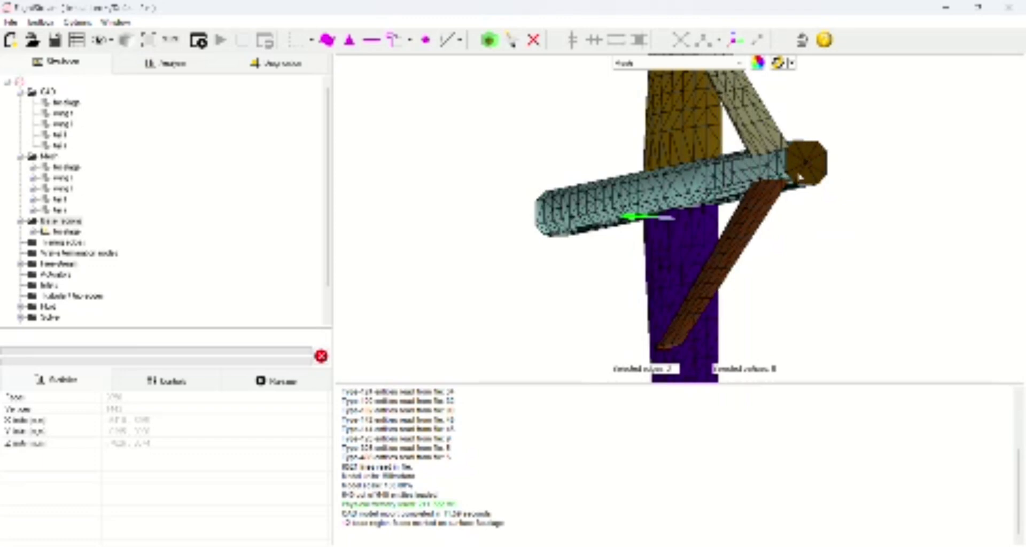
pyautogui.scroll(3, 546, 258)
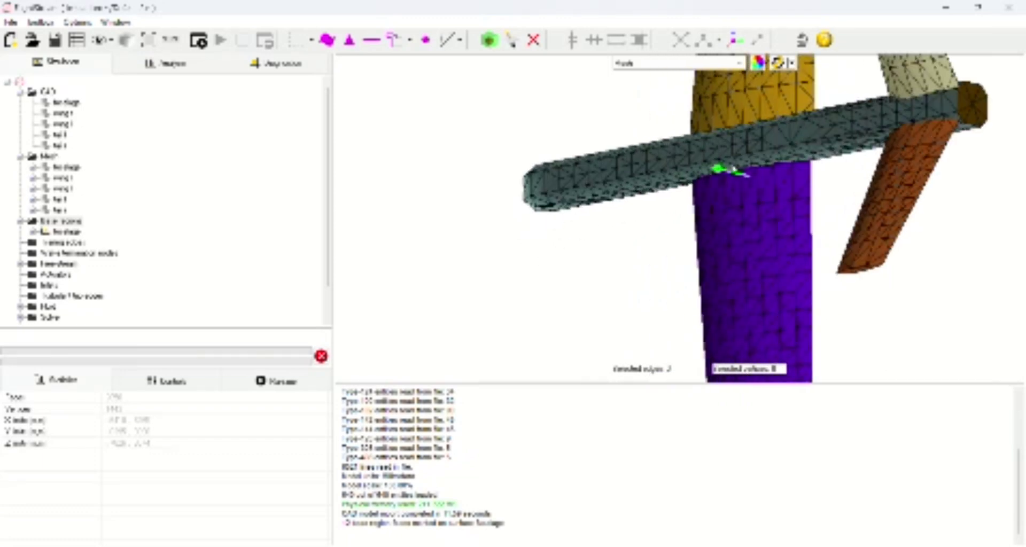
pyautogui.moveTo(735, 172); pyautogui.dragTo(667, 243)
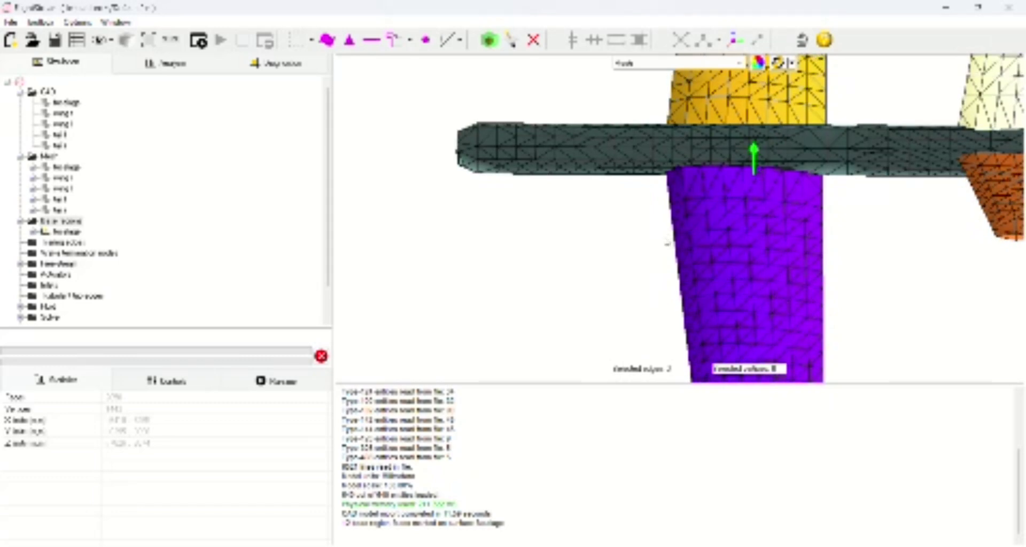
# Auto-detect the trailing edges of the aircraft mesh, switch to edge selection, and check the marked edges on the wings and tails.
pyautogui.click(54, 243)
pyautogui.rightClick(57, 244)
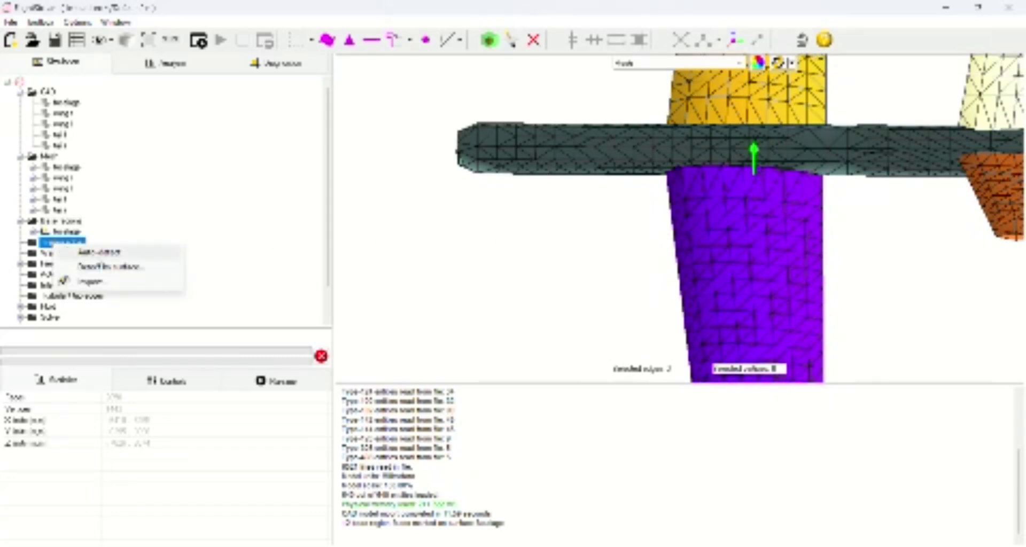
pyautogui.click(120, 255)
pyautogui.moveTo(890, 223); pyautogui.dragTo(633, 230, button='middle')
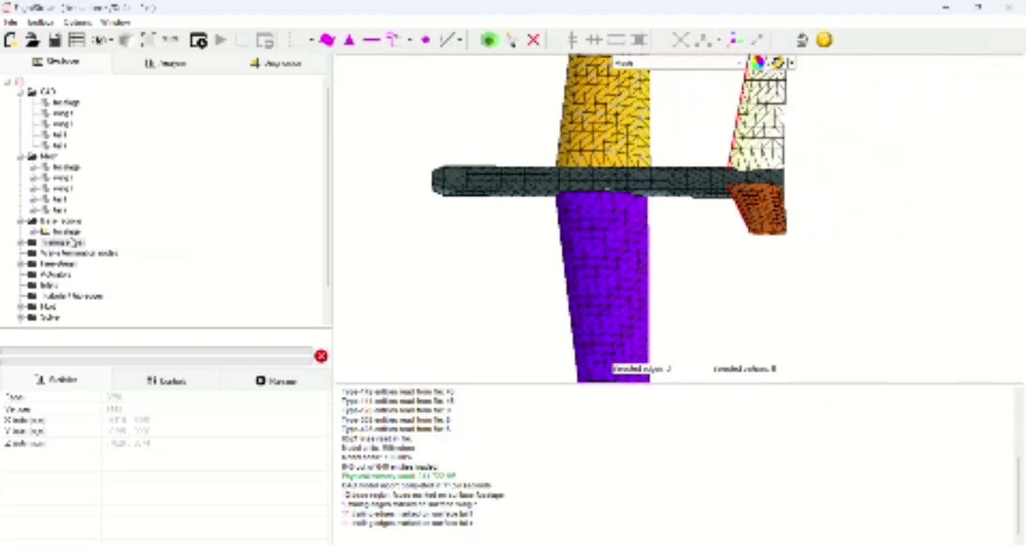
pyautogui.click(371, 40)
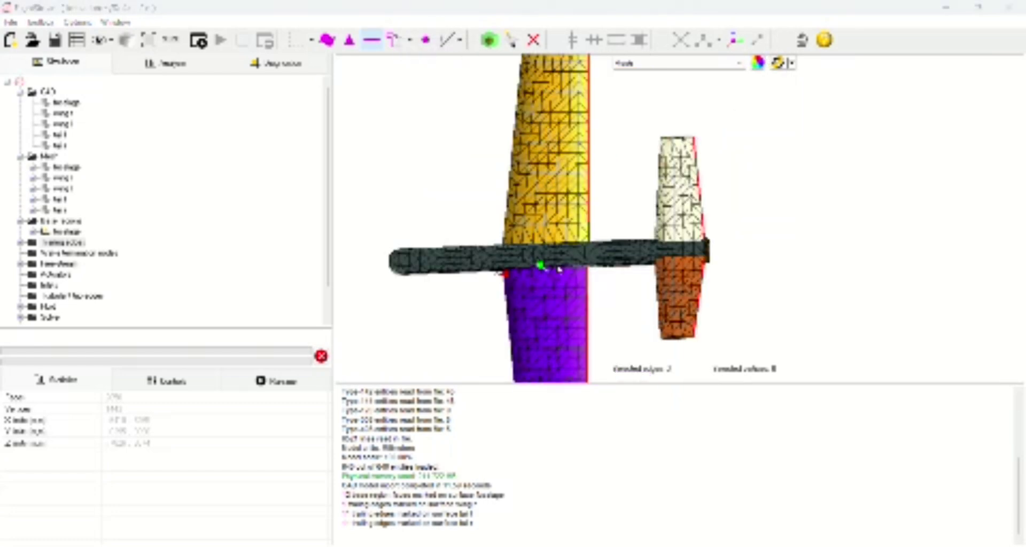
pyautogui.scroll(-2, 559, 269)
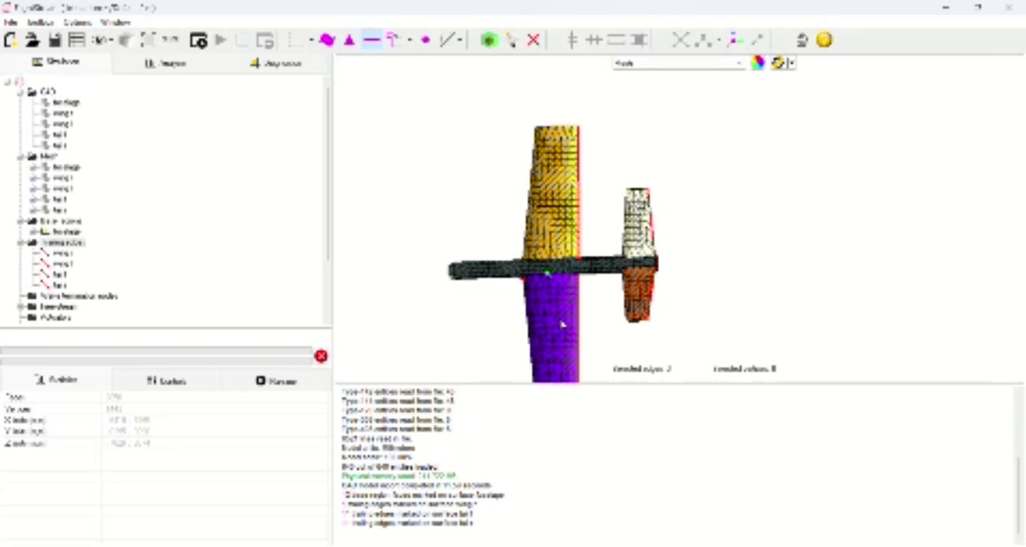
pyautogui.moveTo(561, 323); pyautogui.dragTo(550, 284, button='middle')
pyautogui.scroll(3, 559, 251)
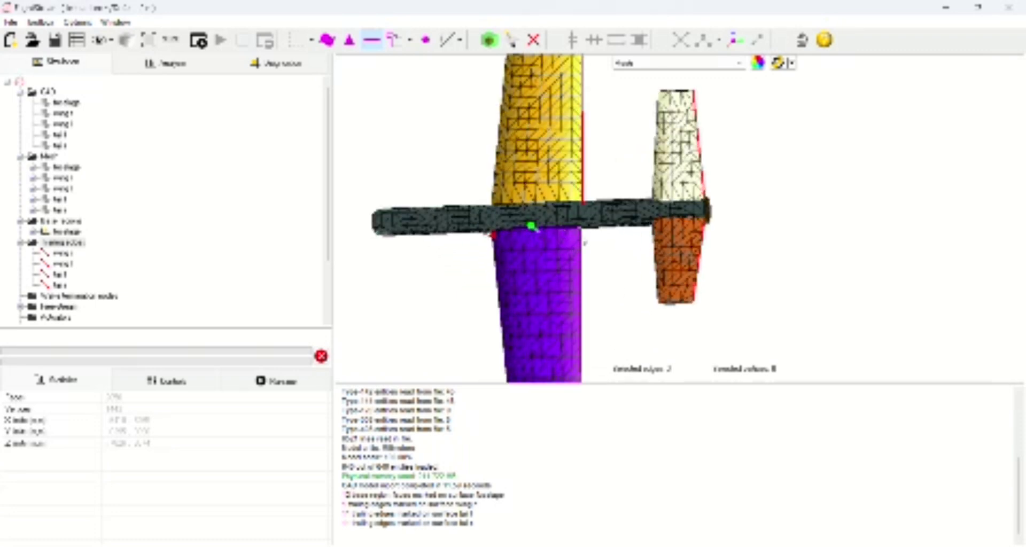
# Detect the wake termination nodes by surface on both wing bodies and both tail bodies, and check the marked nodes at the wing roots.
pyautogui.rightClick(88, 298)
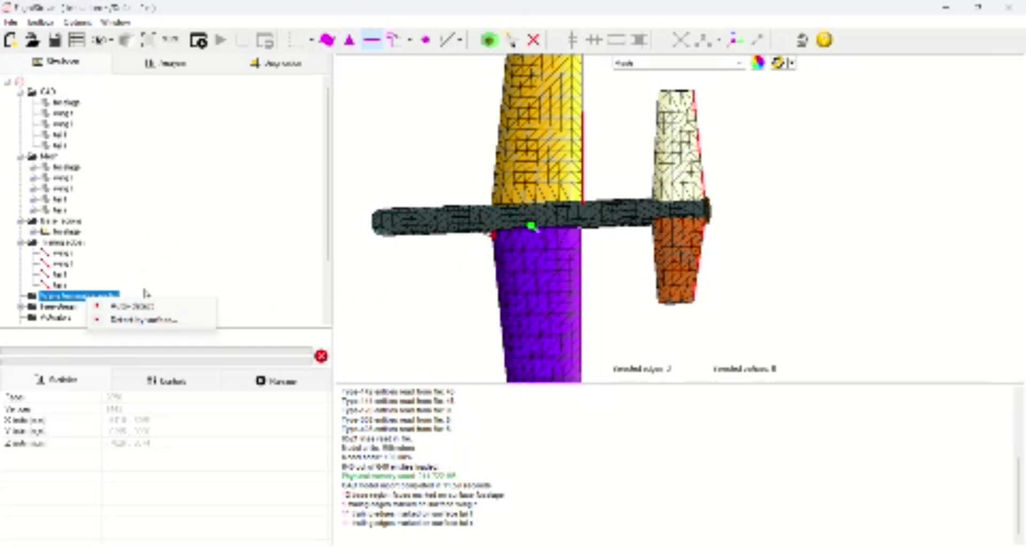
pyautogui.click(158, 320)
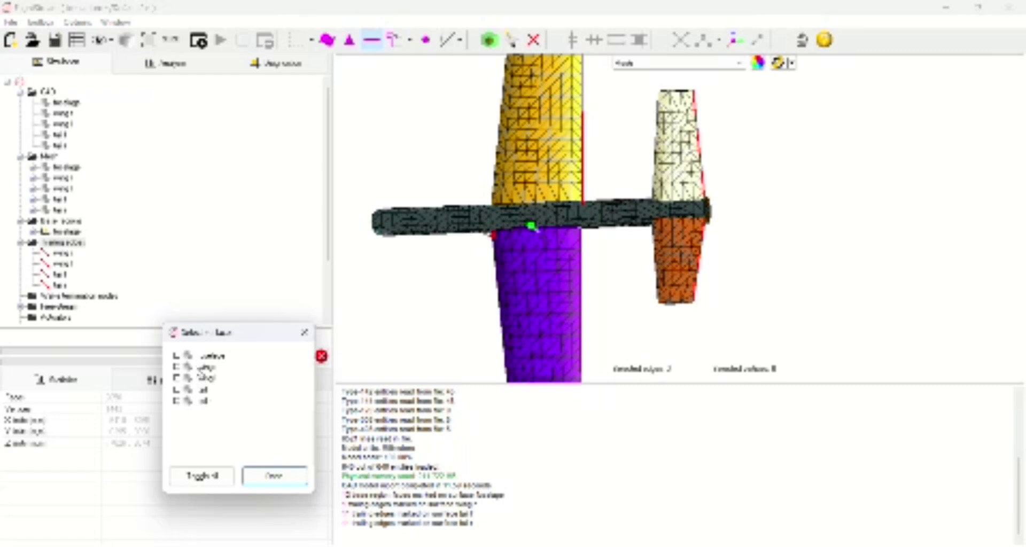
pyautogui.click(199, 368)
pyautogui.click(206, 379)
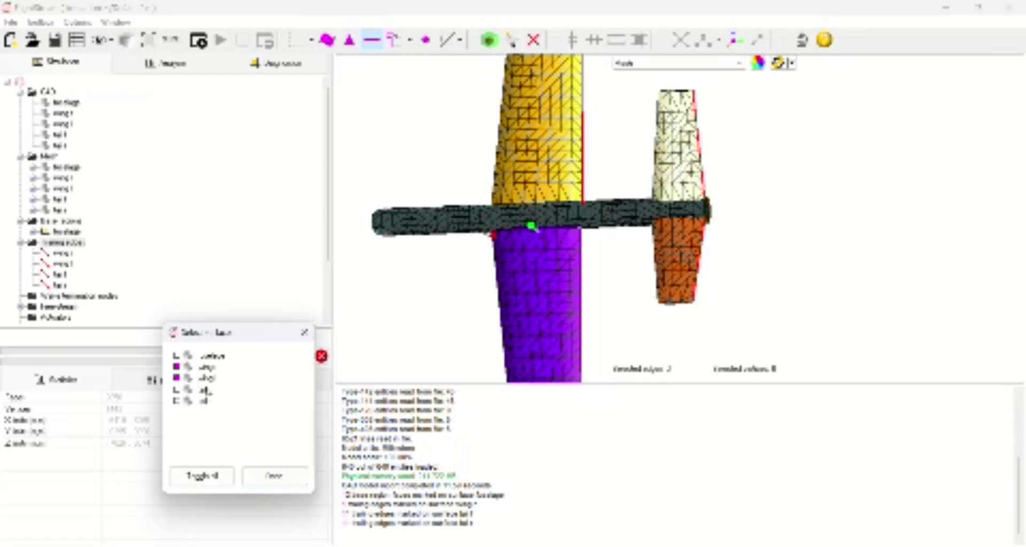
pyautogui.click(207, 390)
pyautogui.click(208, 402)
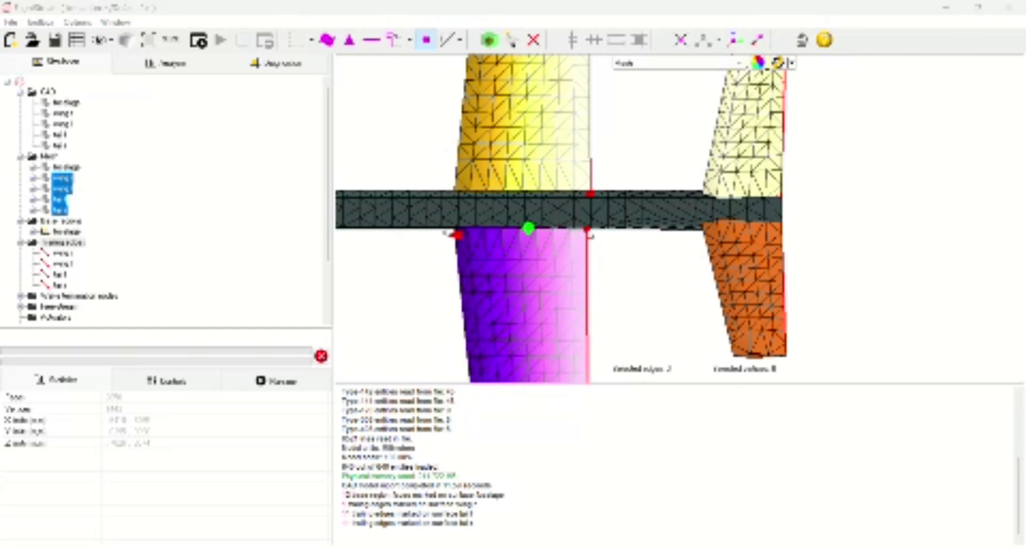
pyautogui.scroll(-4, 586, 217)
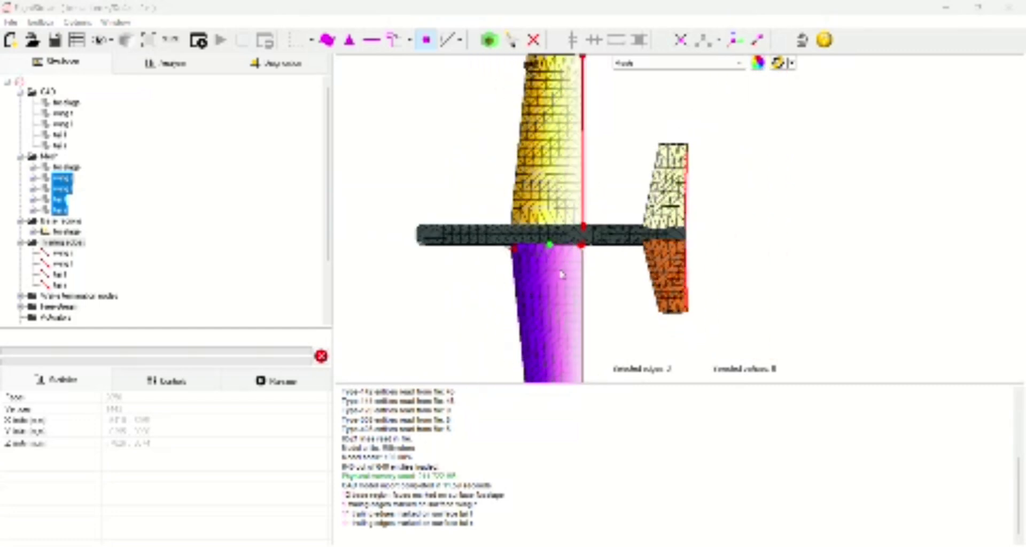
pyautogui.scroll(-2, 557, 289)
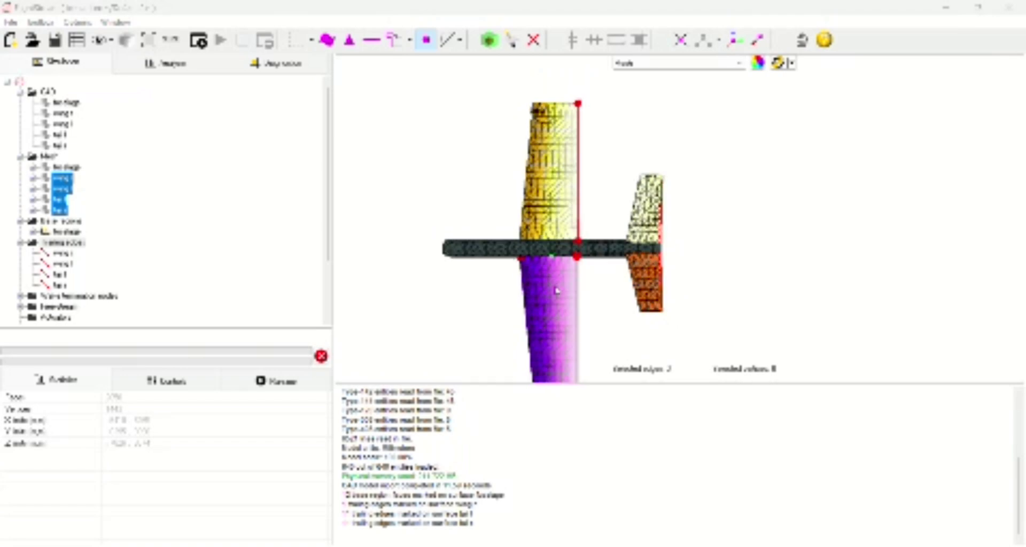
pyautogui.moveTo(510, 303); pyautogui.dragTo(606, 276, button='middle')
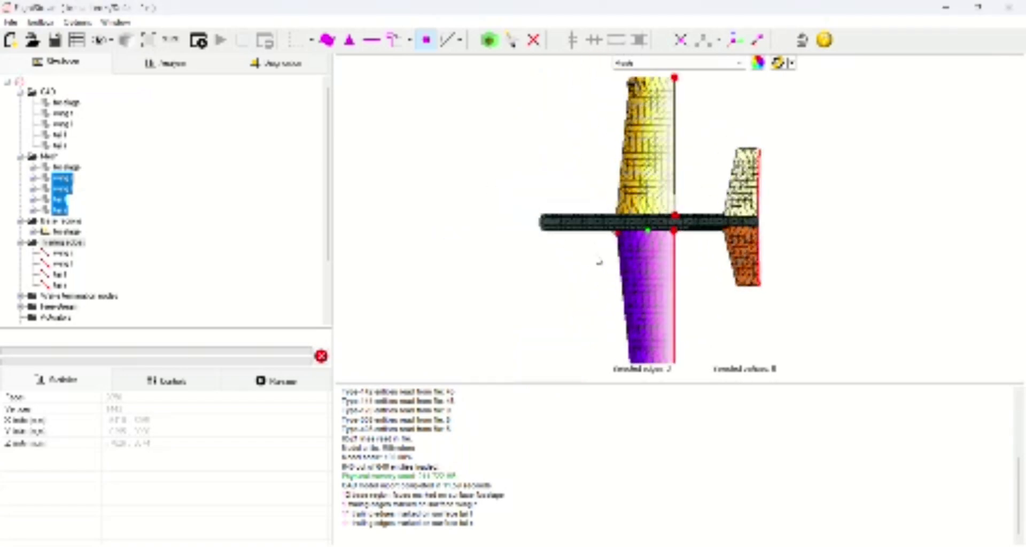
pyautogui.scroll(4, 601, 230)
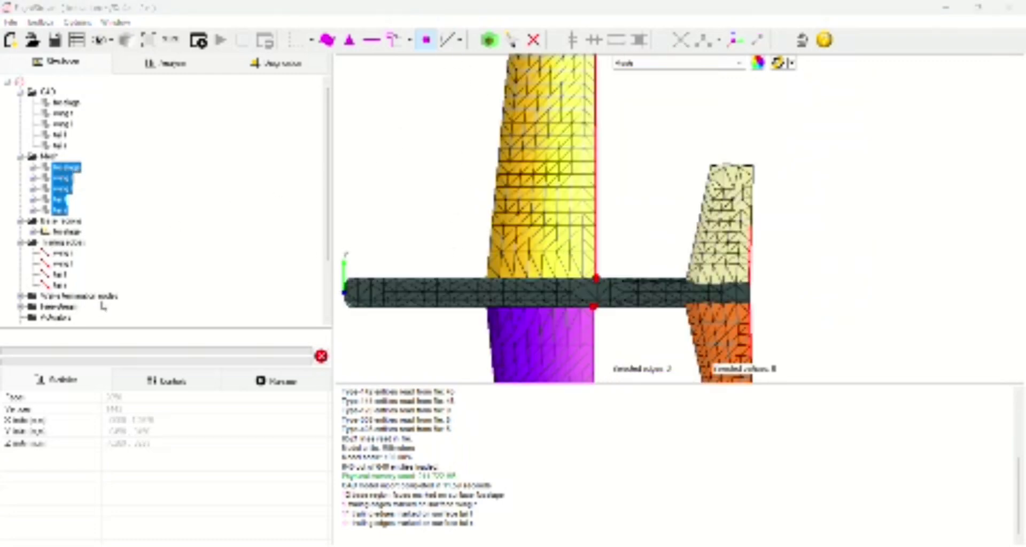
# Review the free-stream entry and the property list of the Air fluid in the model tree.
pyautogui.scroll(-3, 76, 309)
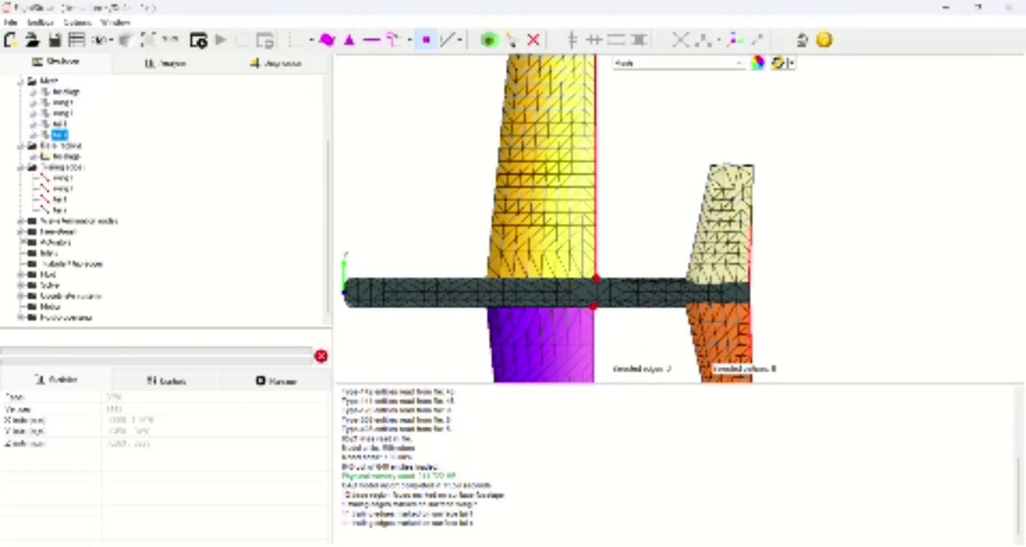
pyautogui.click(20, 231)
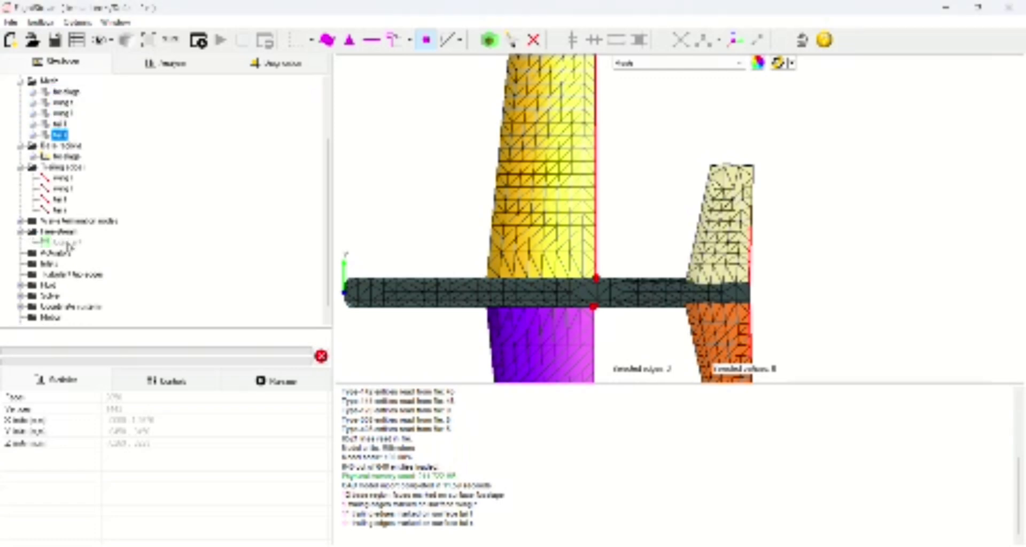
pyautogui.scroll(-1, 51, 266)
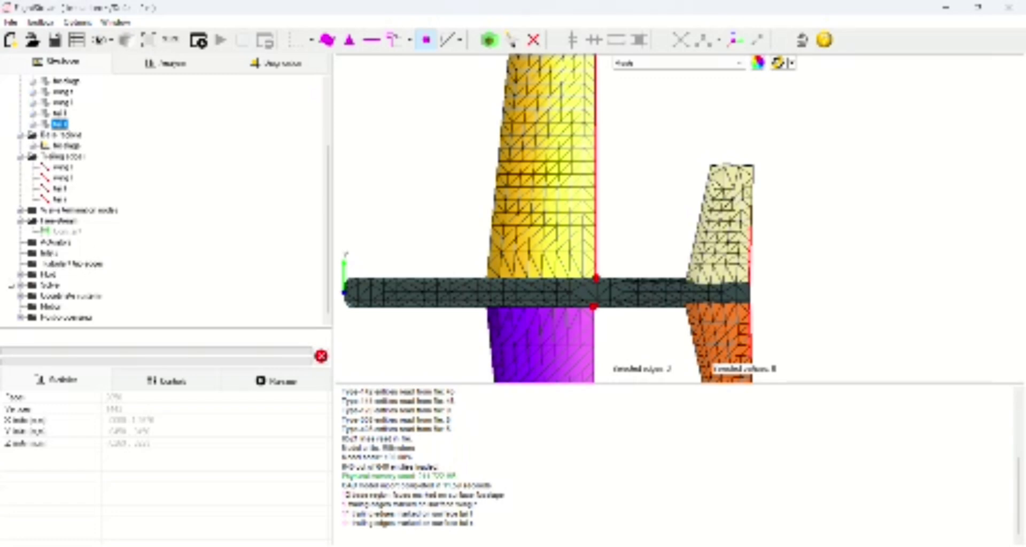
pyautogui.click(20, 274)
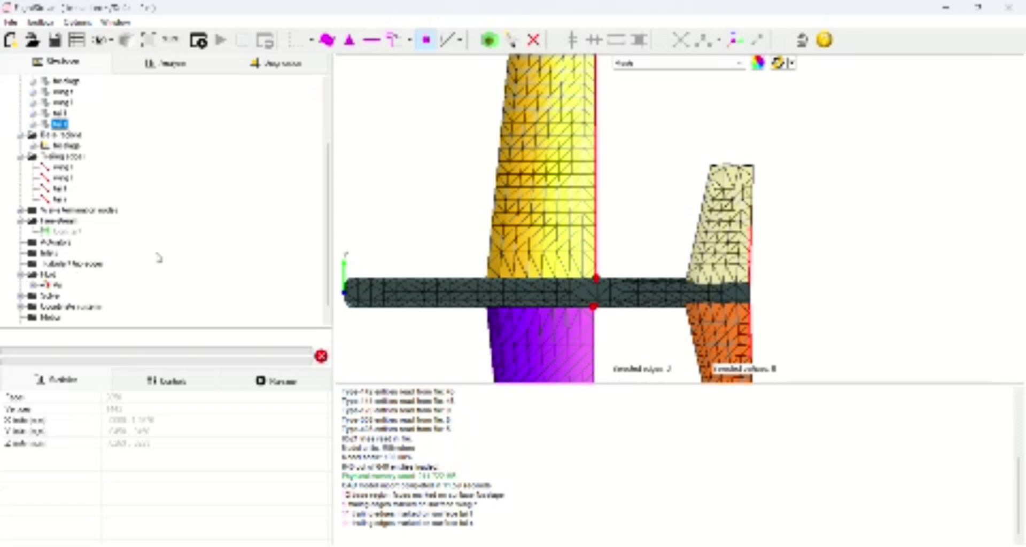
pyautogui.click(69, 289)
pyautogui.click(33, 286)
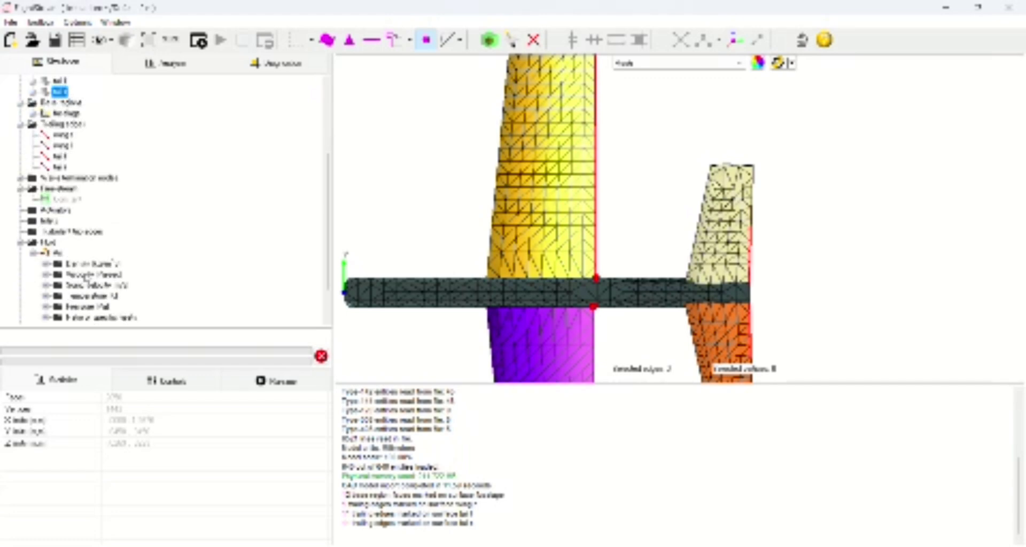
pyautogui.scroll(-2, 85, 276)
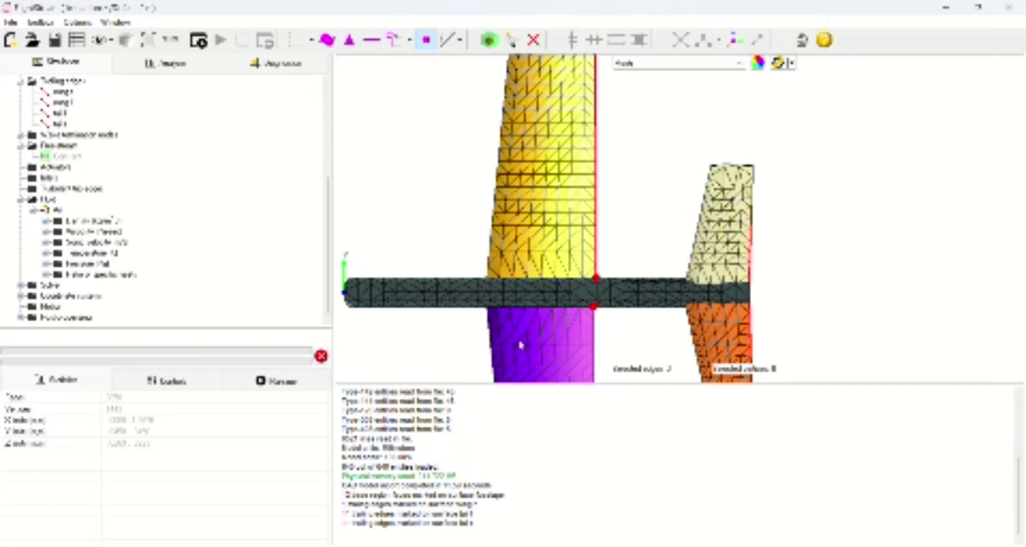
pyautogui.moveTo(521, 345)
pyautogui.mouseDown(button='middle')
pyautogui.moveTo(431, 320)
pyautogui.moveTo(493, 282)
pyautogui.mouseUp(button='middle')
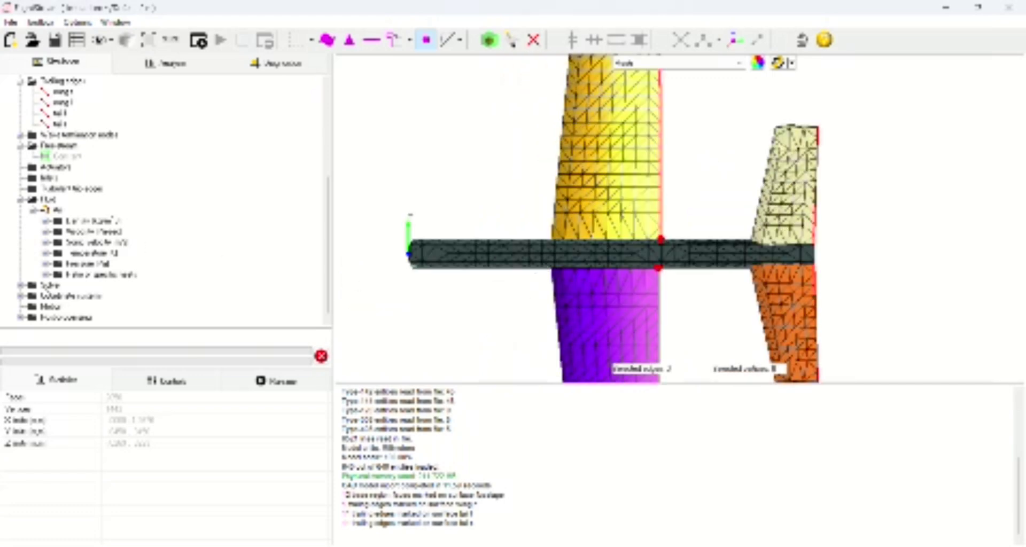
# Set the solver's angle of attack to 5 degrees.
pyautogui.click(143, 389)
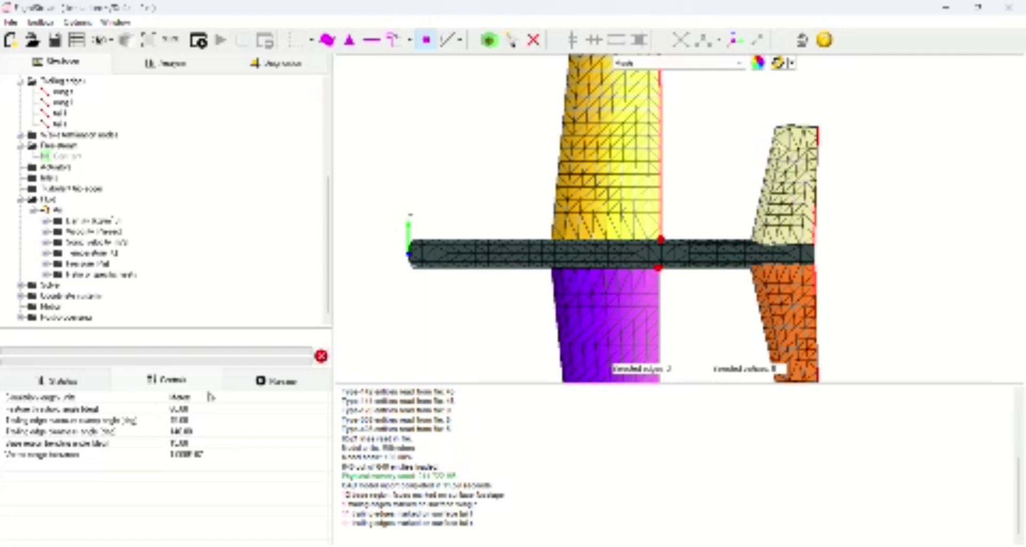
pyautogui.click(271, 377)
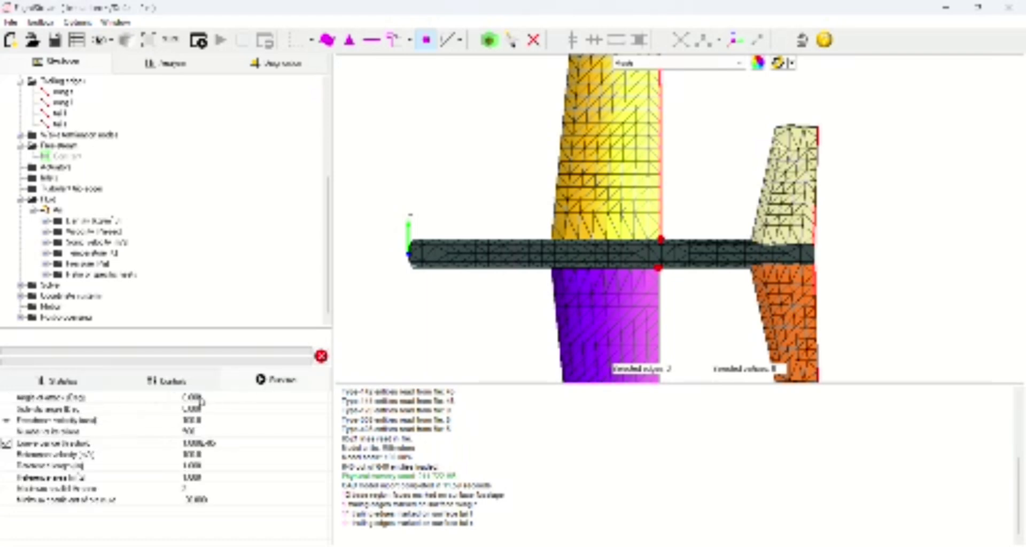
pyautogui.doubleClick(201, 398)
pyautogui.press('BackSpace')
pyautogui.press('Return')
# Enter the aircraft's reference area and adjust the number of parallel threads in the solver parameters.
pyautogui.doubleClick(194, 478)
pyautogui.press('BackSpace')
pyautogui.write('2.25')
pyautogui.click(197, 488)
pyautogui.click(190, 477)
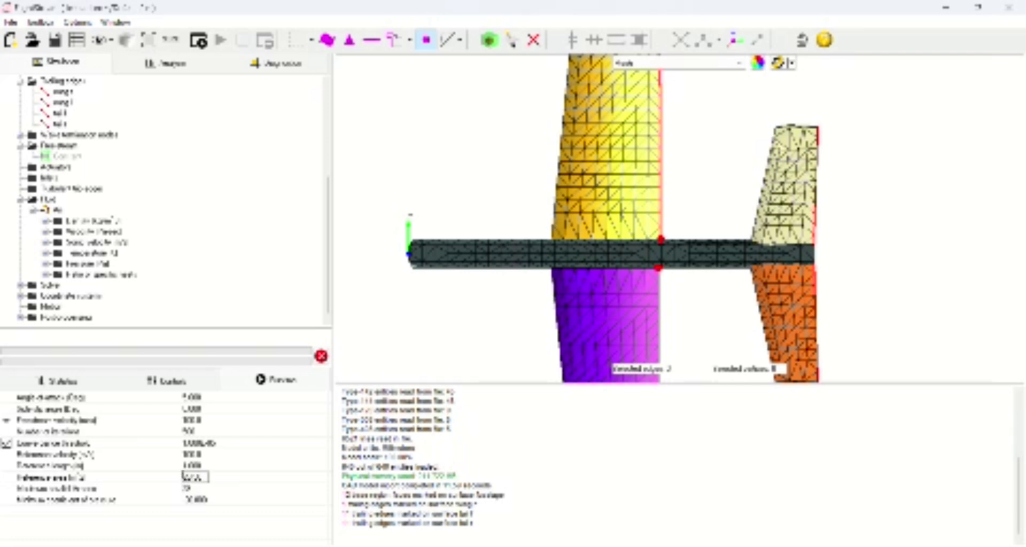
pyautogui.click(259, 479)
pyautogui.press('Return')
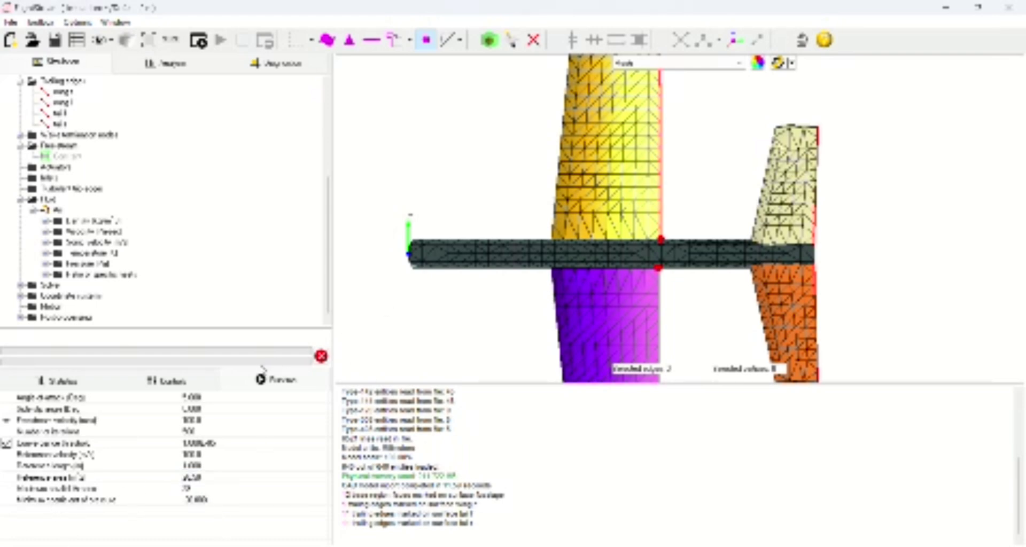
# Initialize the solver on all five bodies with the Subsonic model and the default wake termination location.
pyautogui.click(202, 48)
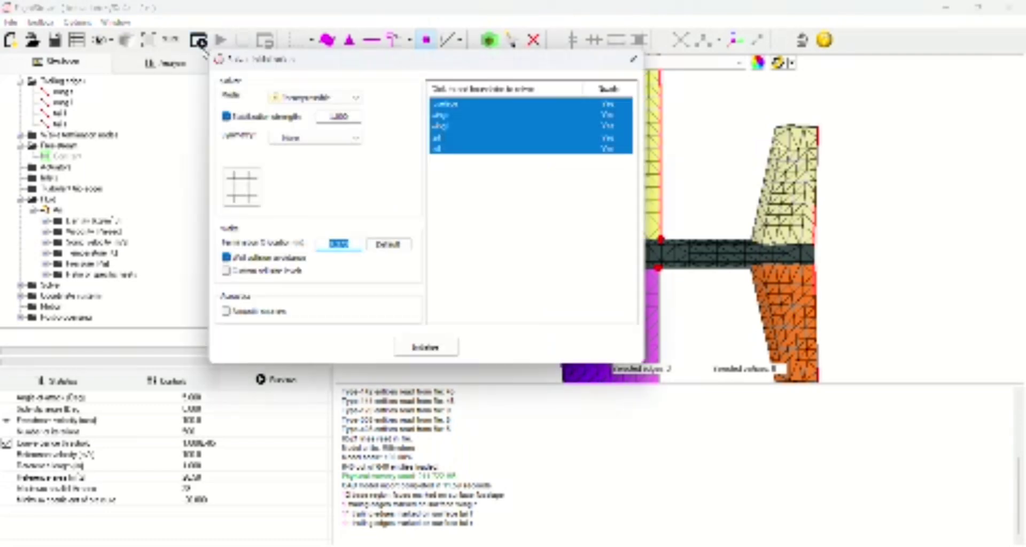
pyautogui.click(320, 98)
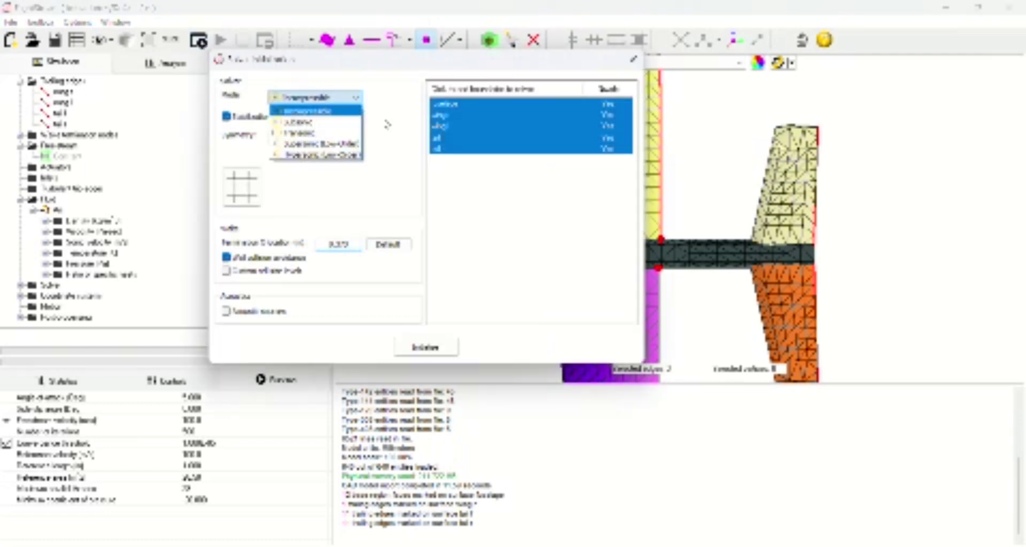
pyautogui.click(316, 122)
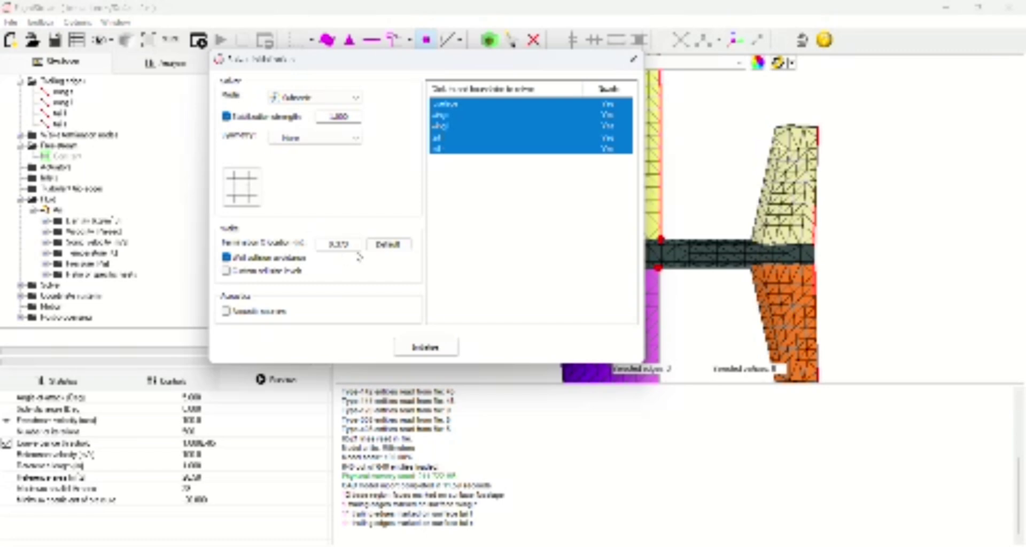
pyautogui.click(388, 245)
pyautogui.click(425, 347)
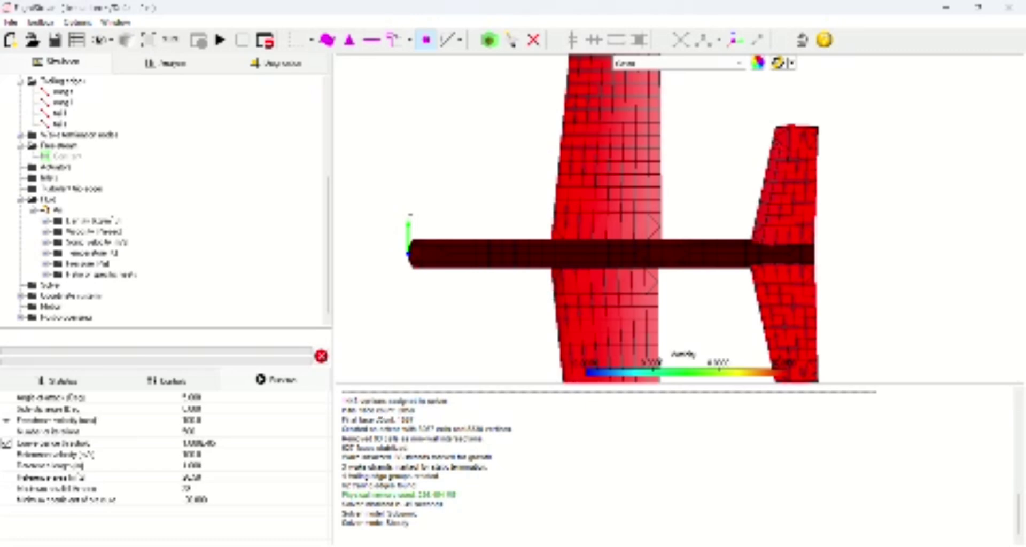
# Run the initialized solver on the aircraft.
pyautogui.scroll(-2, 557, 322)
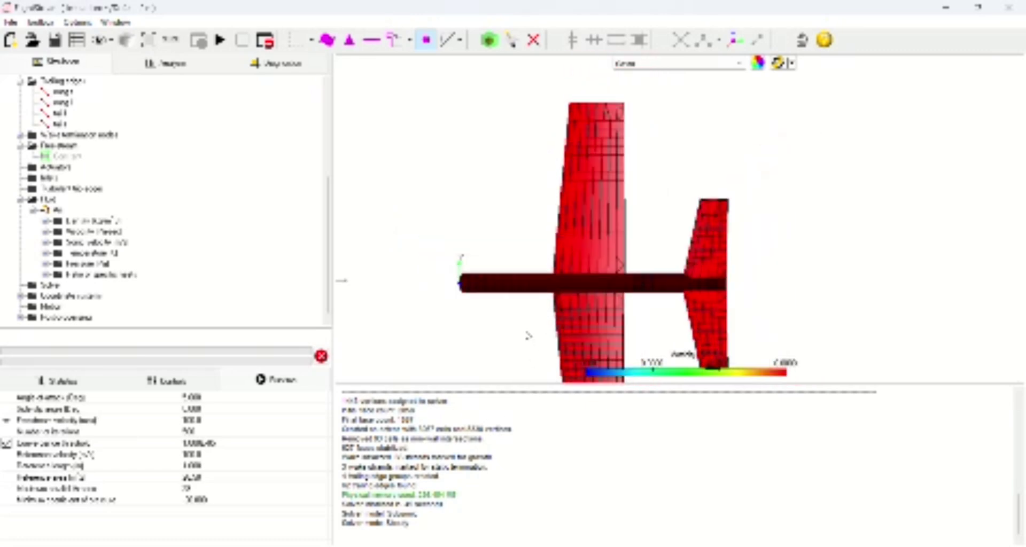
pyautogui.scroll(-2, 496, 332)
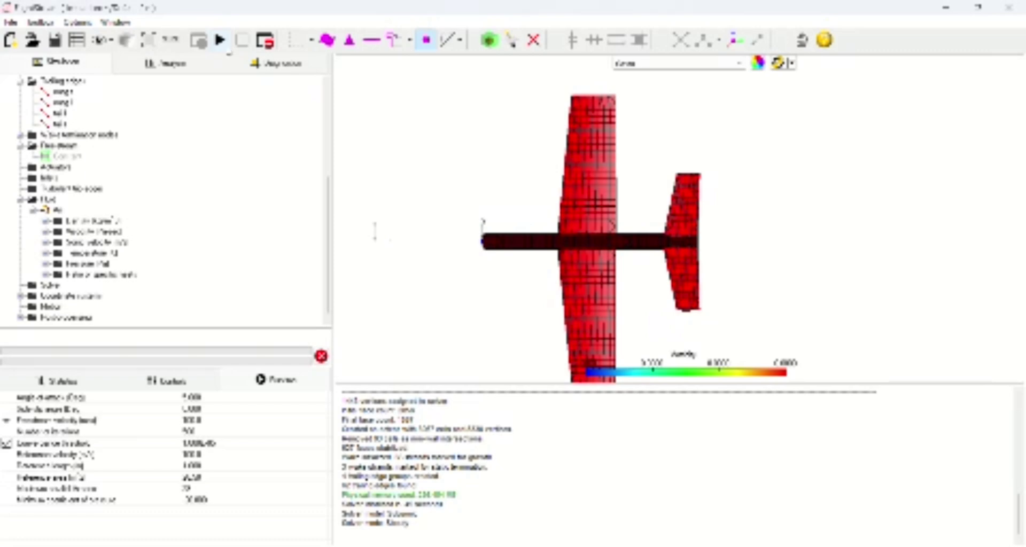
pyautogui.click(220, 41)
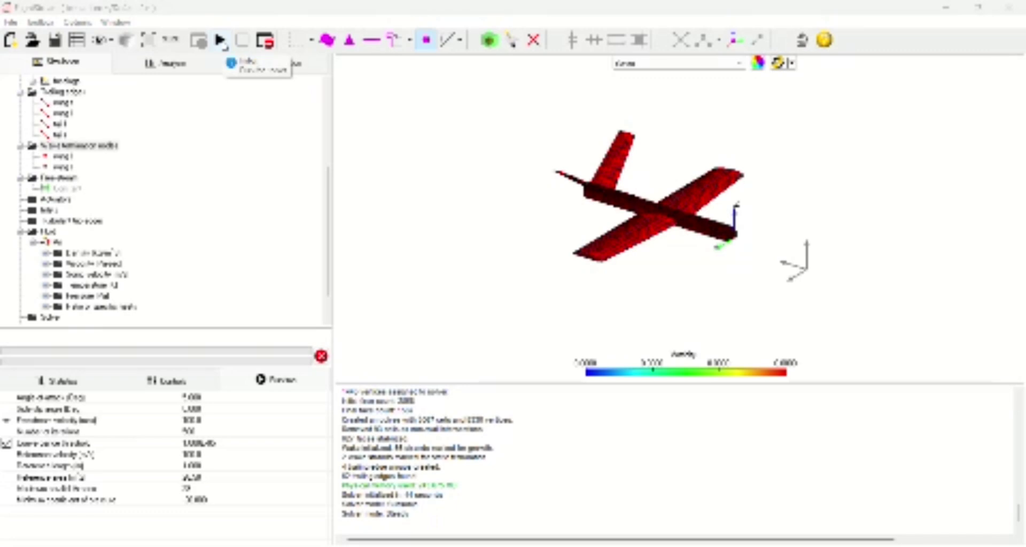
pyautogui.click(224, 41)
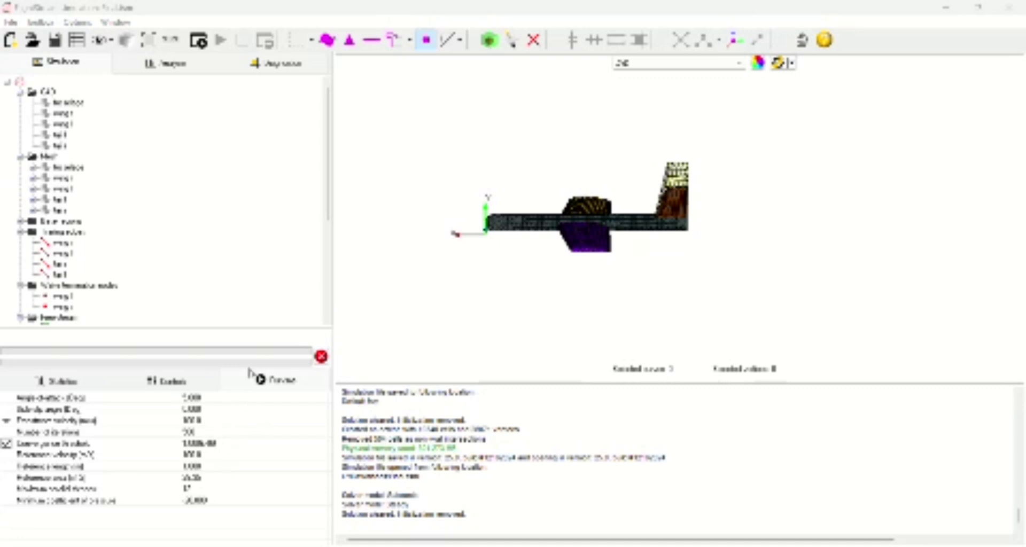
# Initialize the solver on all five surfaces with the Subsonic model, no symmetry and the default wake termination location, and run the solution.
pyautogui.click(198, 41)
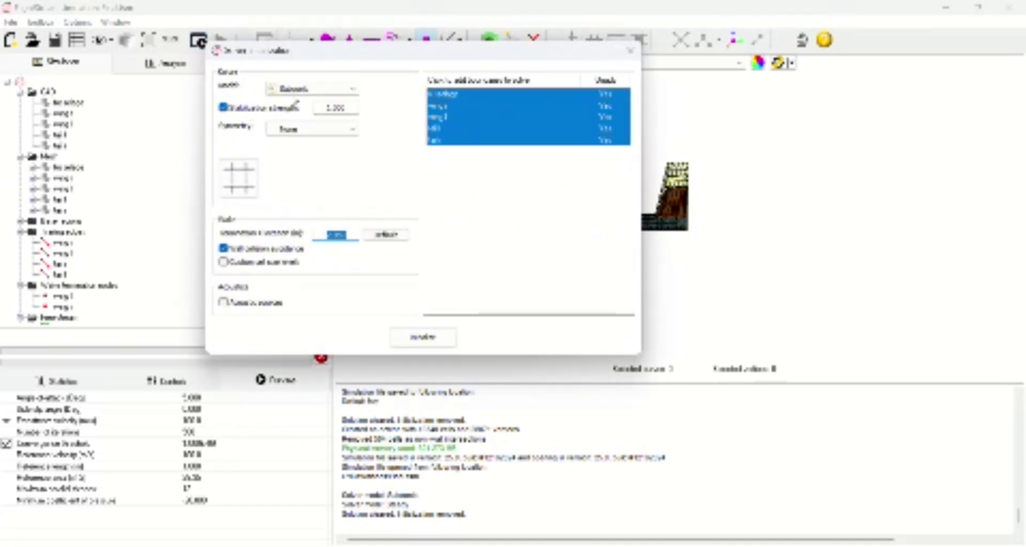
pyautogui.click(333, 93)
pyautogui.click(313, 113)
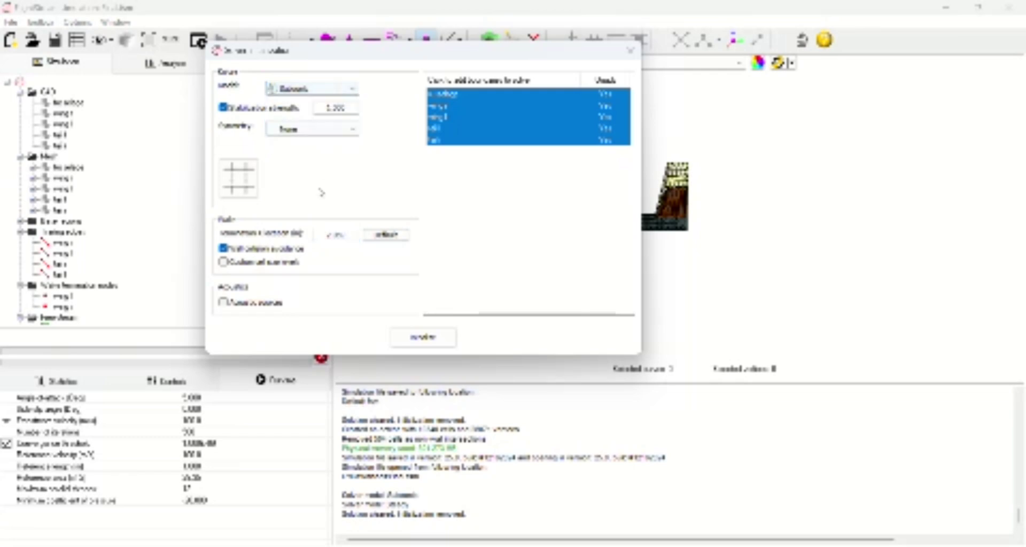
pyautogui.click(376, 238)
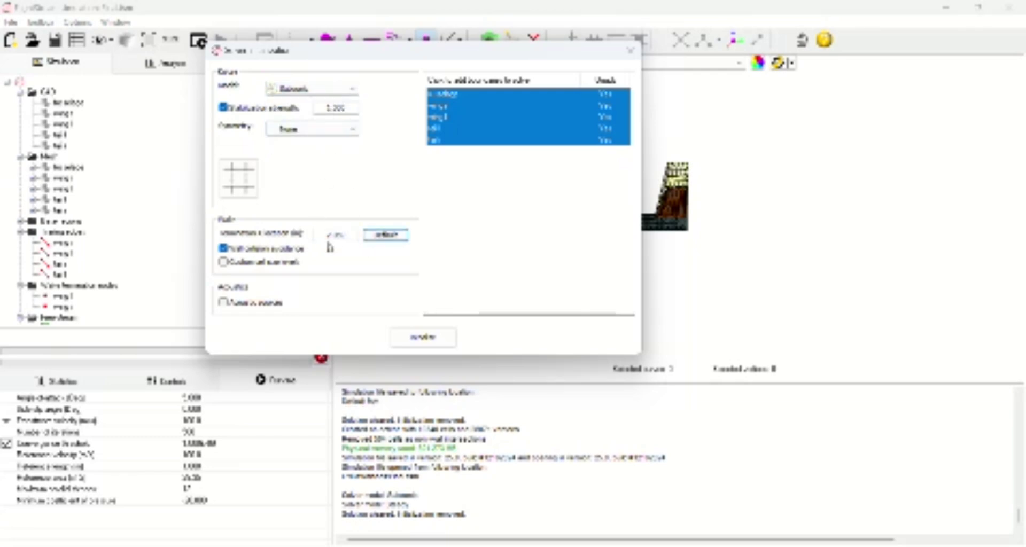
pyautogui.click(409, 340)
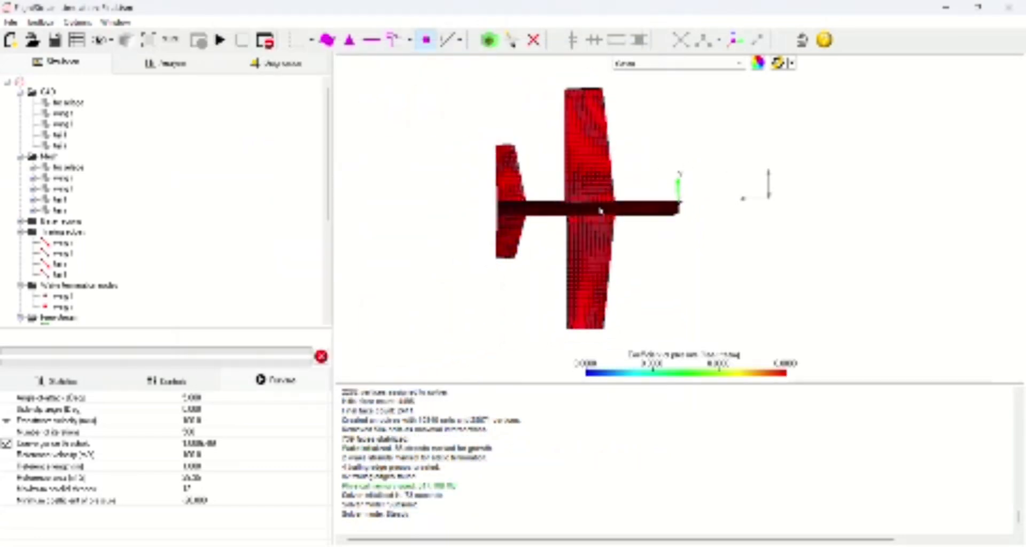
pyautogui.moveTo(600, 209); pyautogui.dragTo(544, 353)
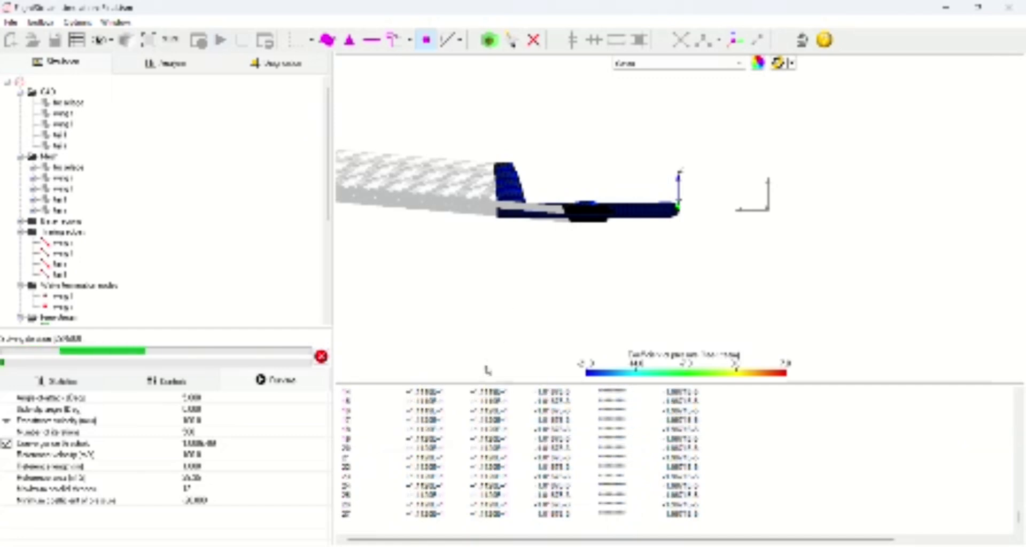
pyautogui.moveTo(517, 221); pyautogui.dragTo(491, 241)
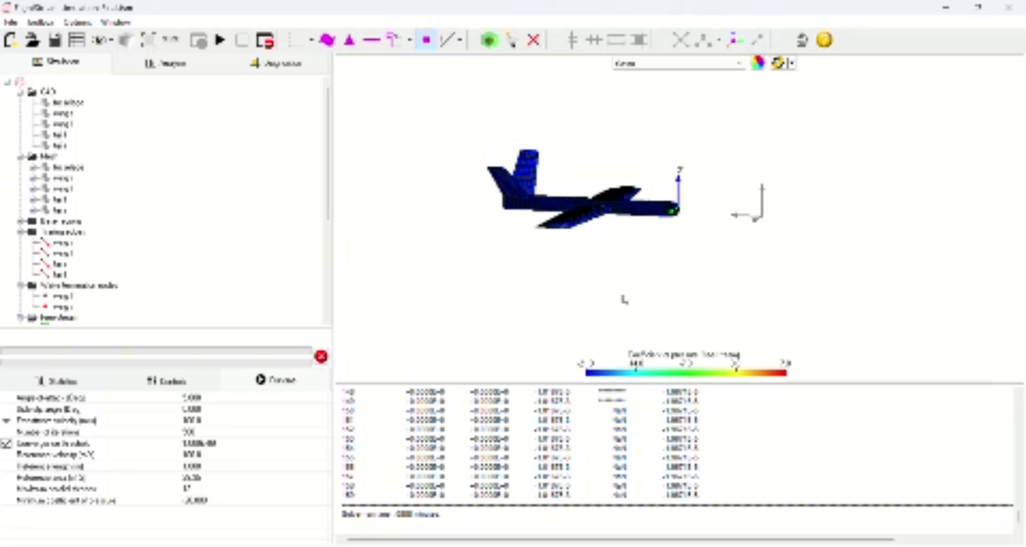
# Review the contour variables available for the solved surfaces, including the coefficient of pressure.
pyautogui.rightClick(679, 257)
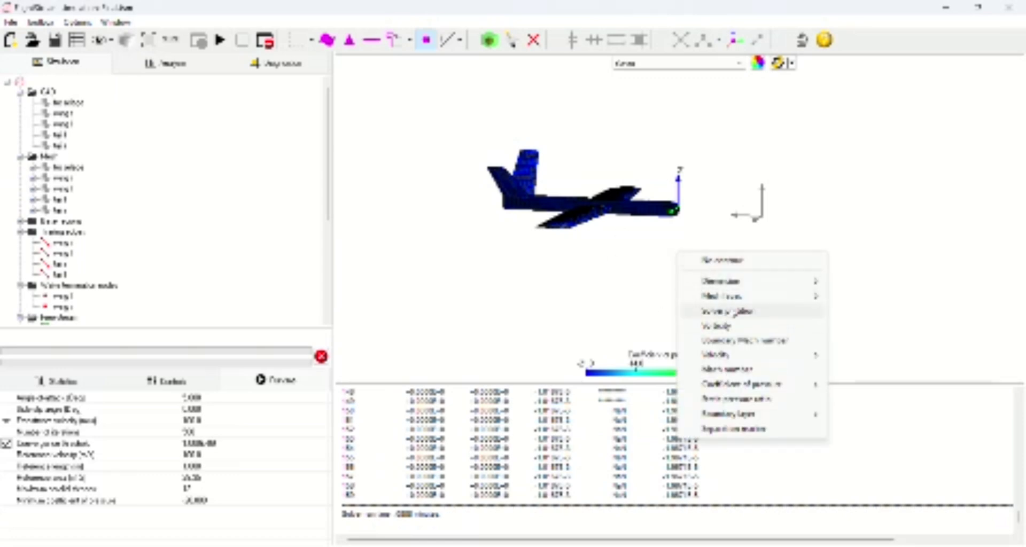
pyautogui.moveTo(741, 298)
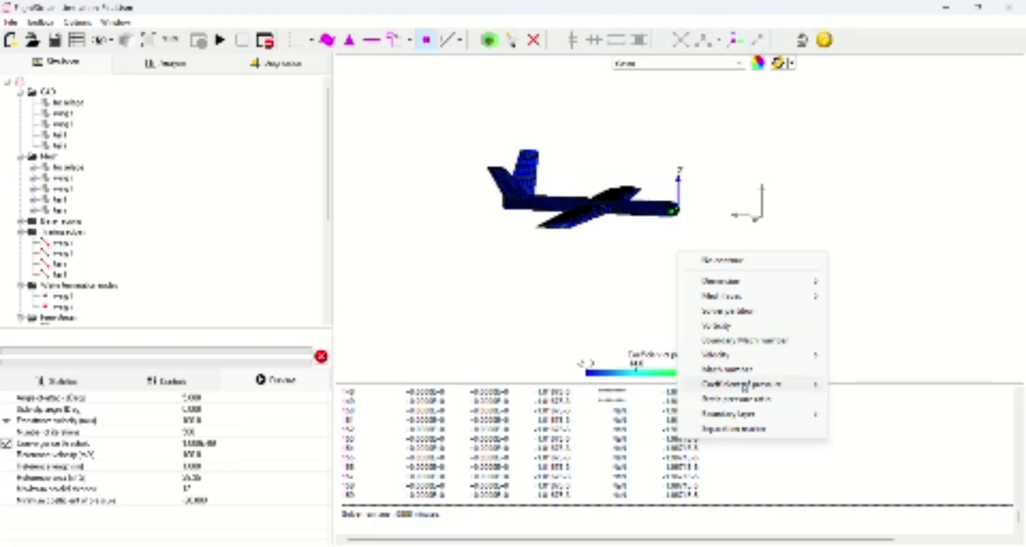
pyautogui.moveTo(747, 386)
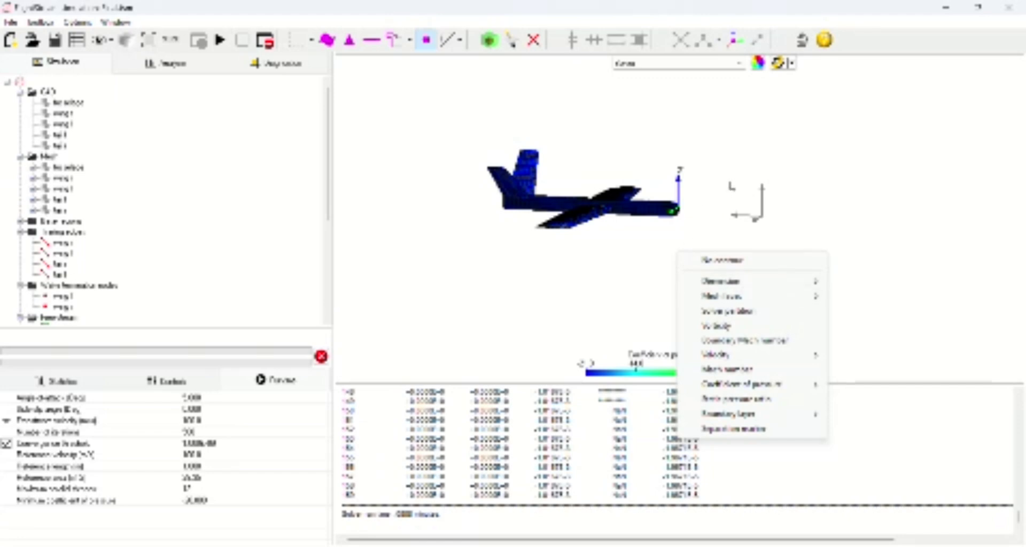
pyautogui.click(844, 229)
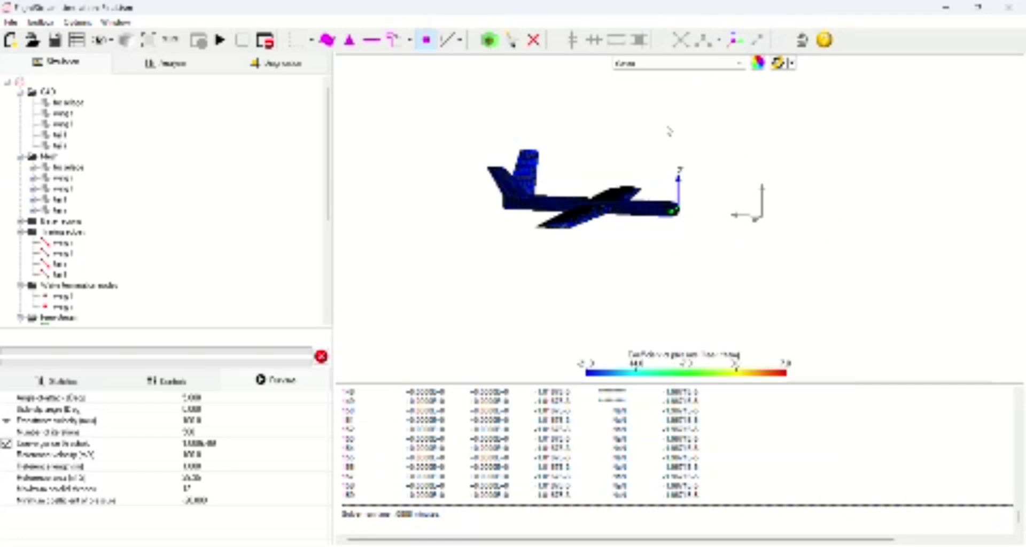
# Switch the view to plots and plot lift, drag and moments versus iterations.
pyautogui.click(707, 66)
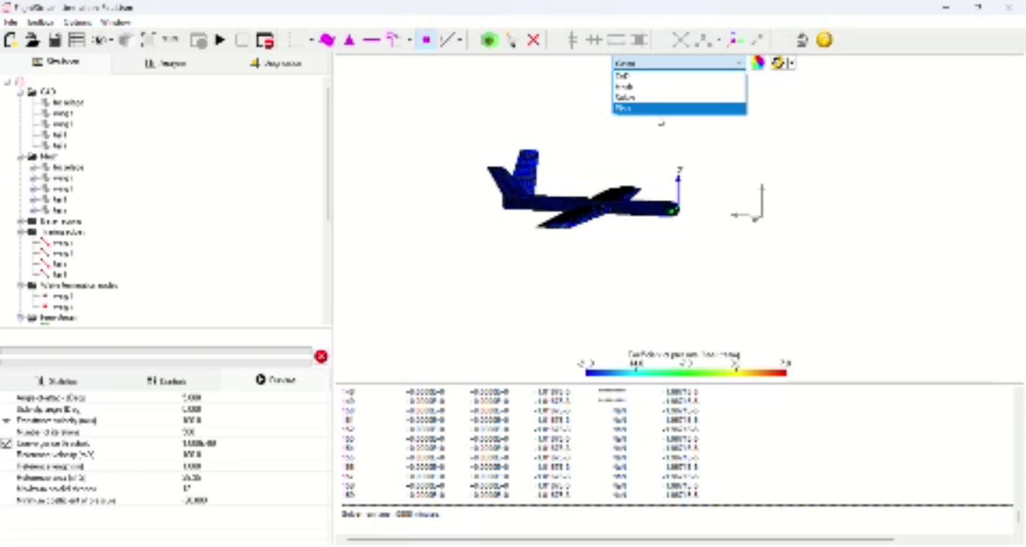
pyautogui.click(661, 123)
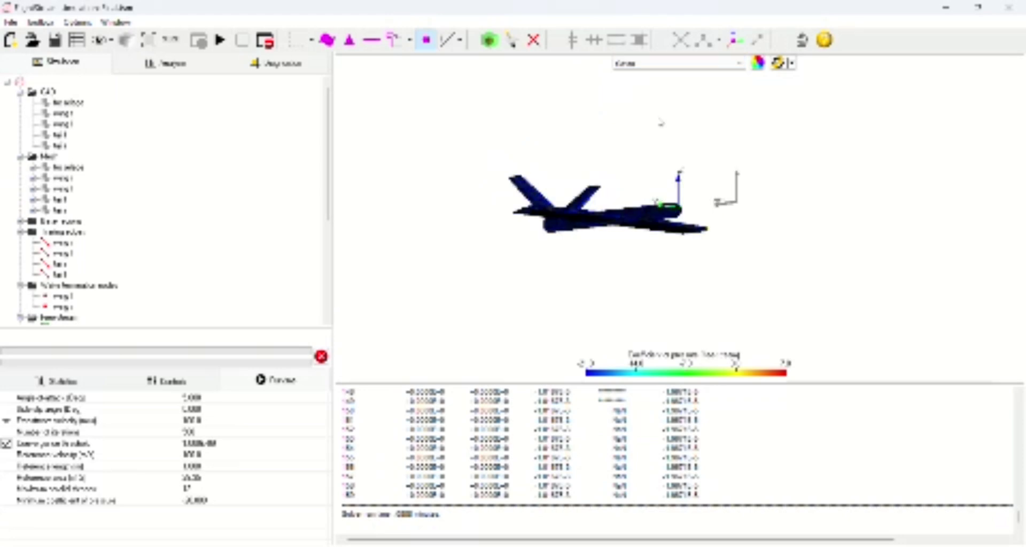
pyautogui.click(673, 64)
pyautogui.click(644, 109)
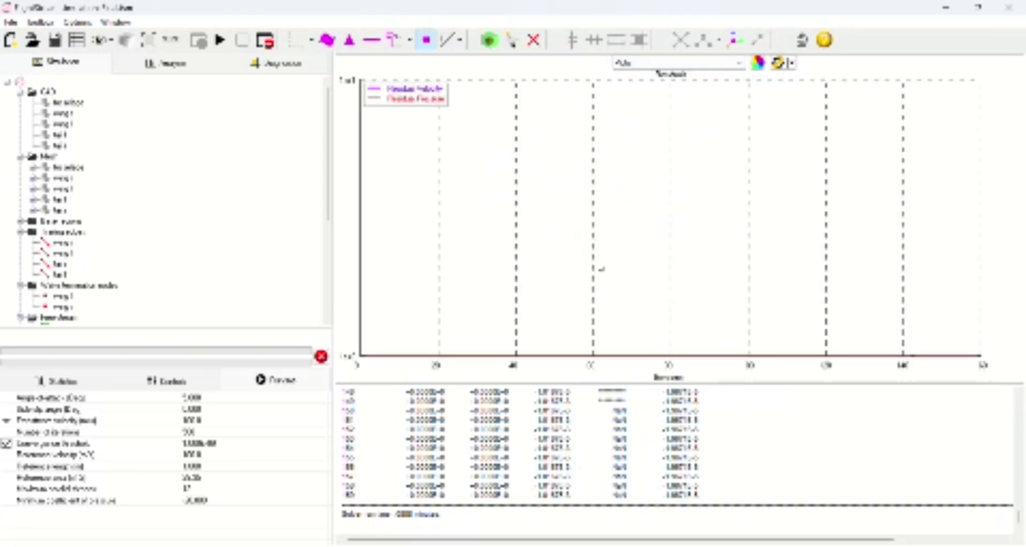
pyautogui.rightClick(601, 268)
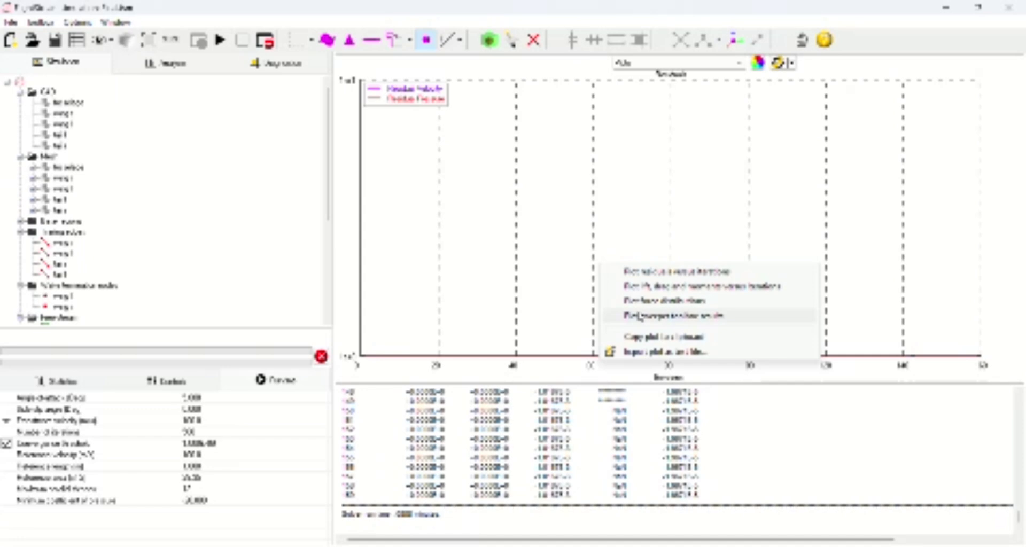
pyautogui.click(639, 286)
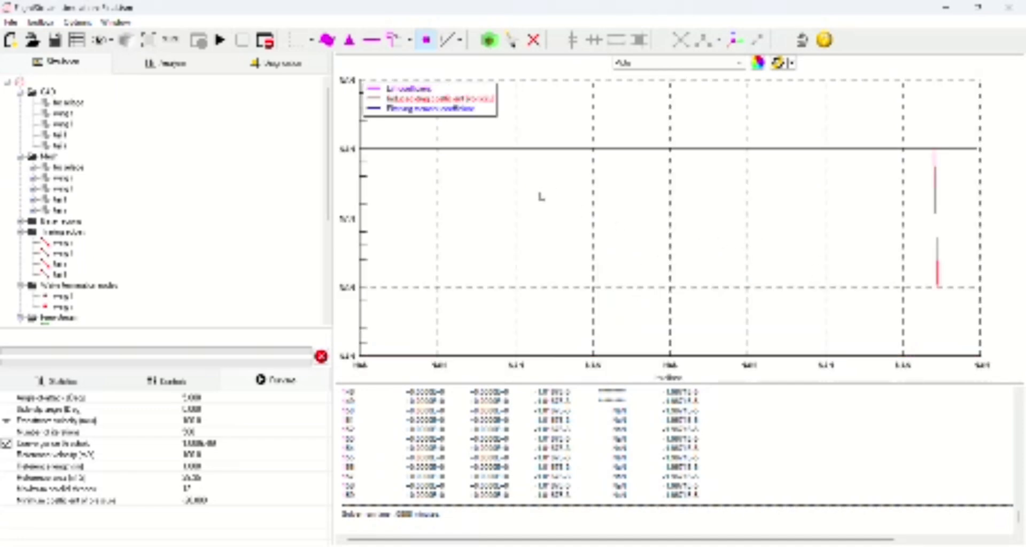
# Update the aerodynamic loads analysis in the solver view and examine the force and moment coefficients of every surface.
pyautogui.click(184, 70)
pyautogui.click(647, 64)
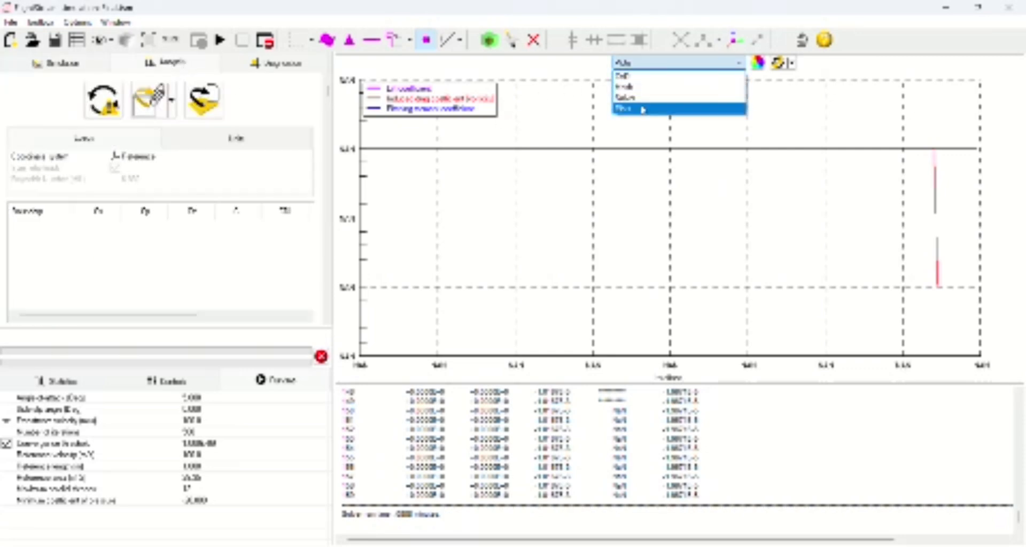
pyautogui.click(645, 109)
pyautogui.click(99, 107)
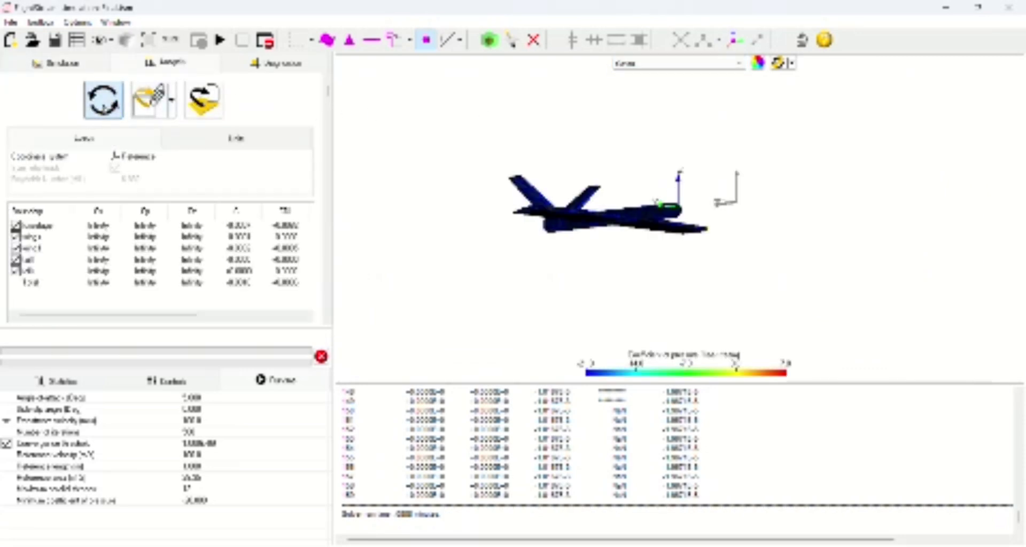
pyautogui.moveTo(181, 319); pyautogui.dragTo(269, 320)
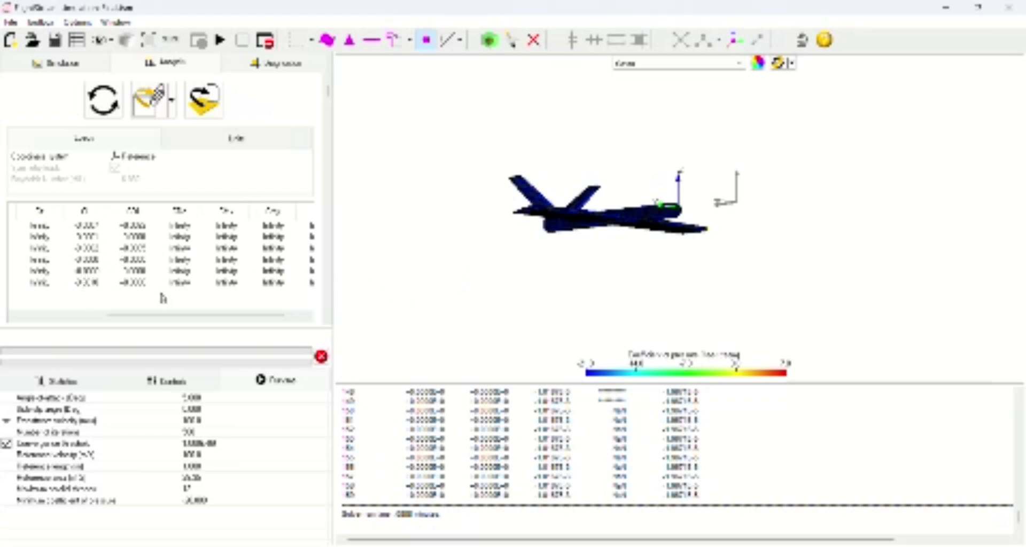
pyautogui.moveTo(152, 317); pyautogui.dragTo(135, 317)
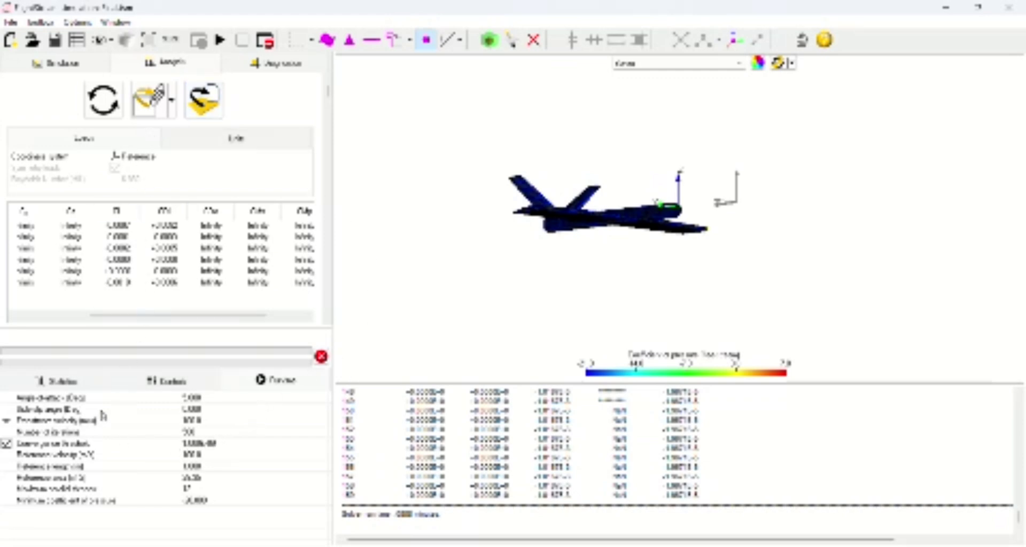
# Check the free-stream input options in the solver parameters and keep the free-stream velocity option.
pyautogui.click(13, 422)
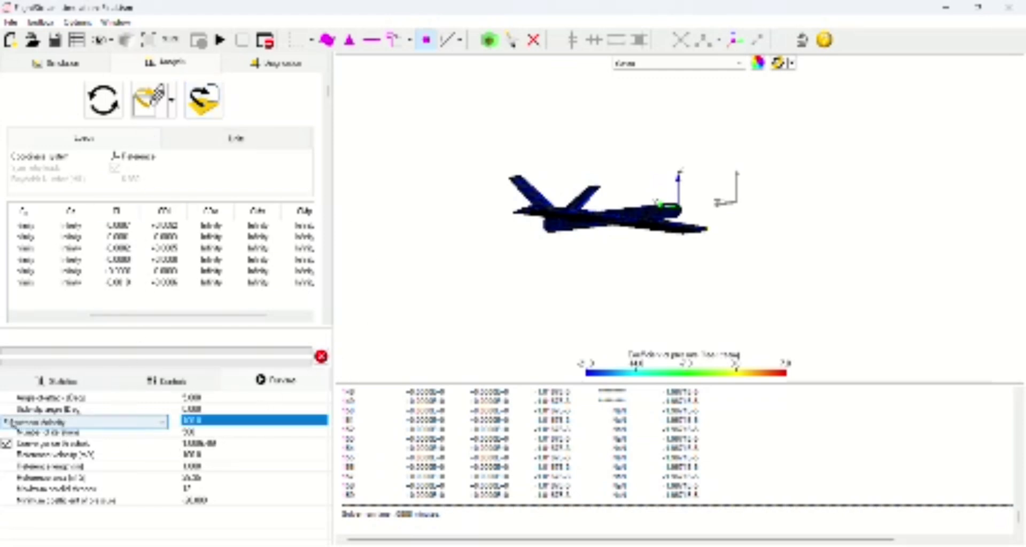
pyautogui.click(162, 425)
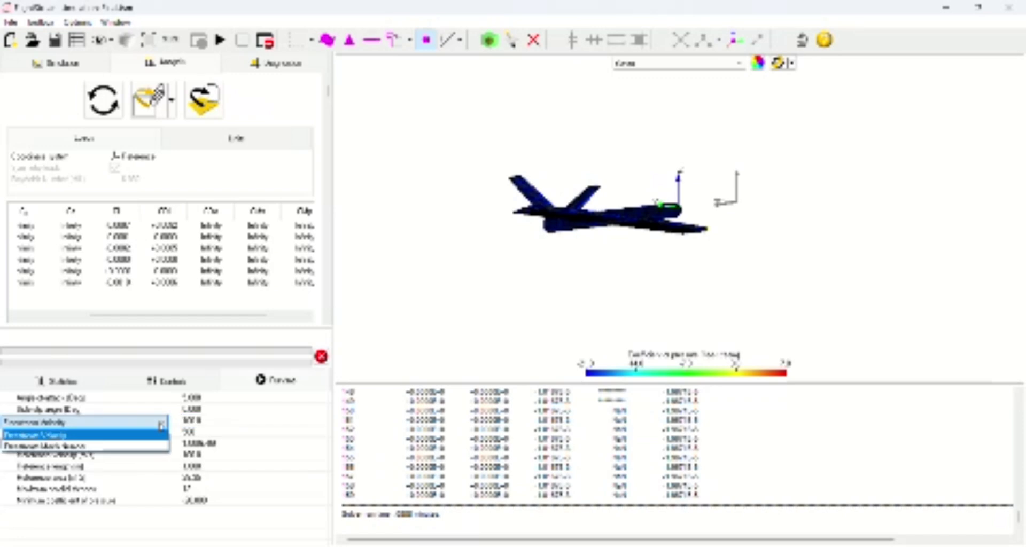
pyautogui.click(114, 432)
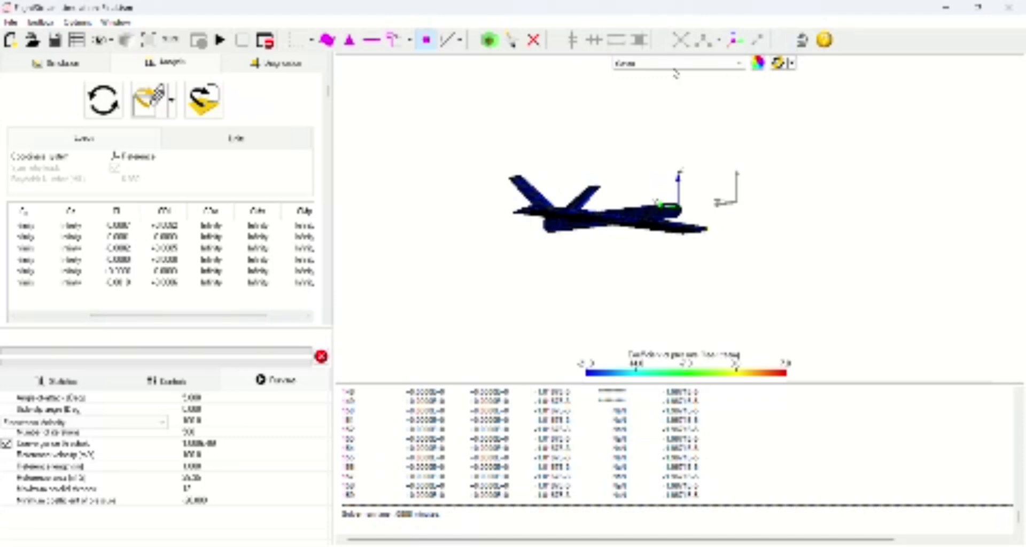
# Inspect the scene's wake display settings and the solved model from another angle, and close the scene settings.
pyautogui.click(711, 67)
pyautogui.click(789, 74)
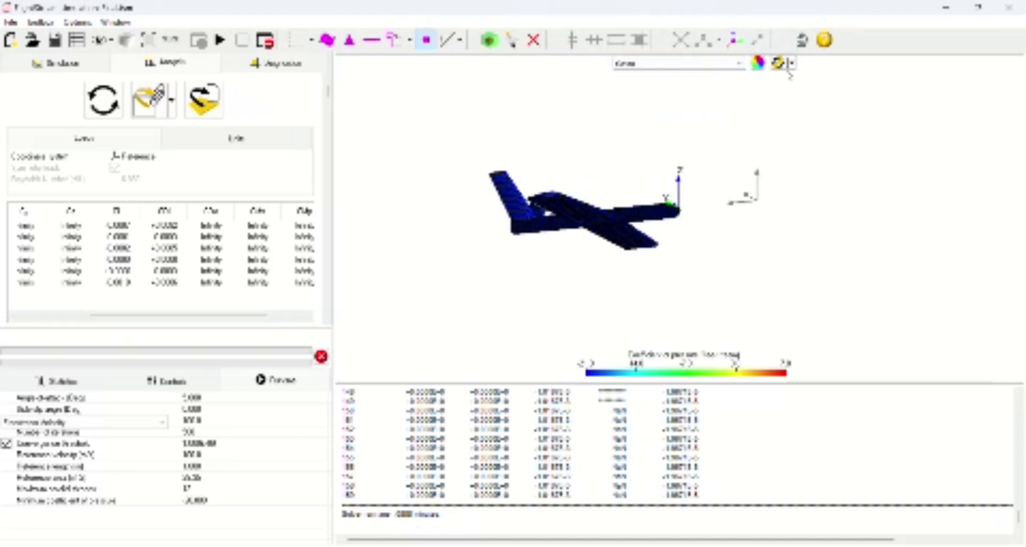
pyautogui.click(780, 64)
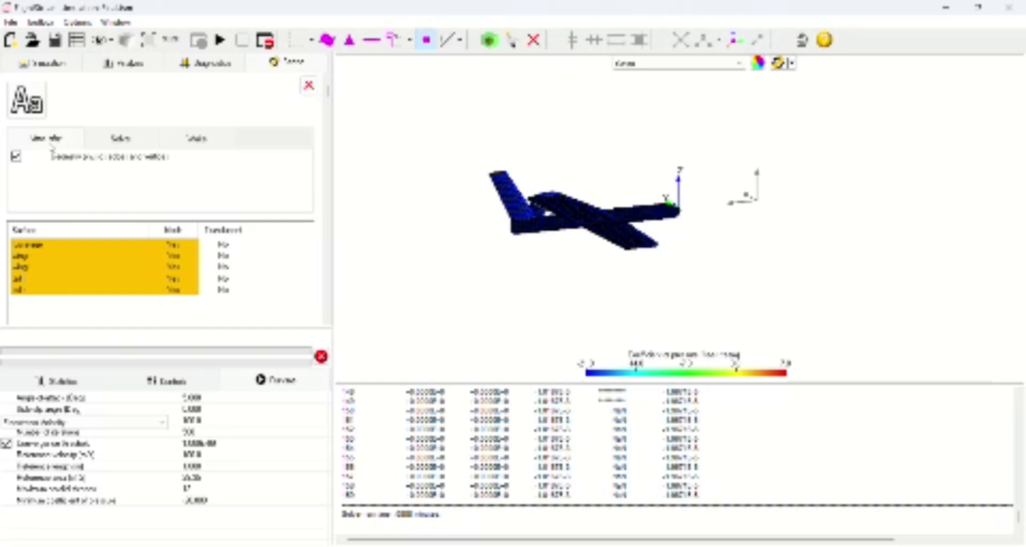
pyautogui.click(196, 140)
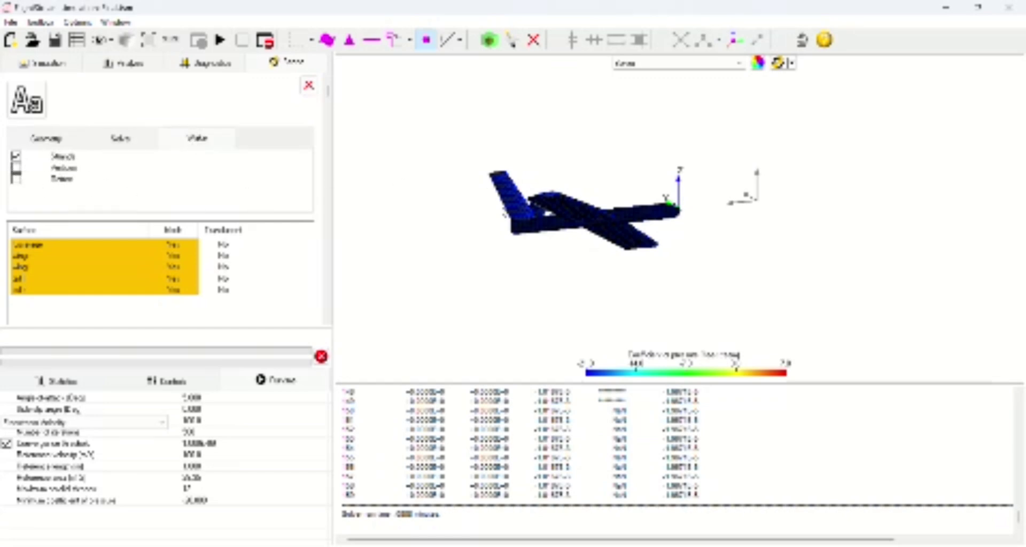
pyautogui.moveTo(505, 213); pyautogui.dragTo(674, 293)
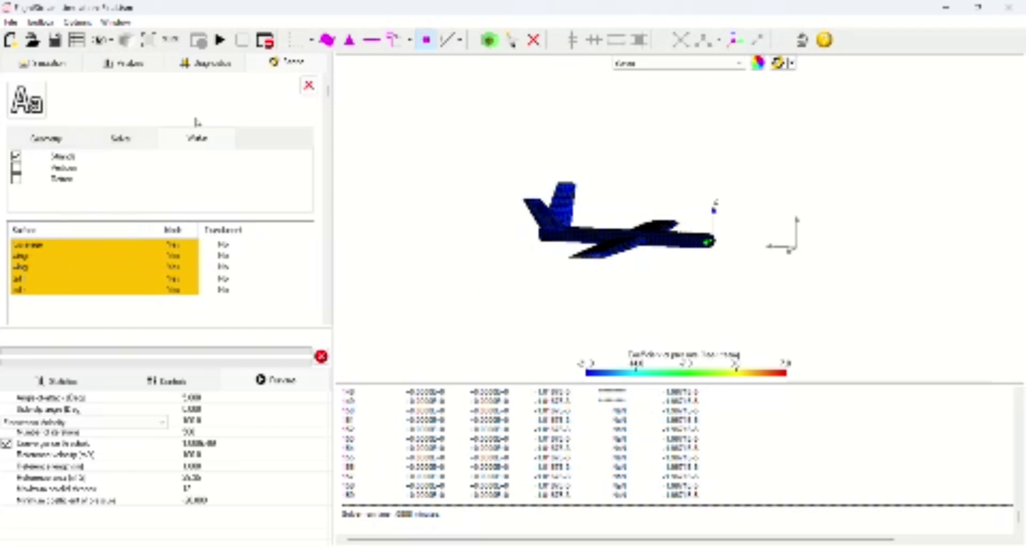
pyautogui.click(309, 86)
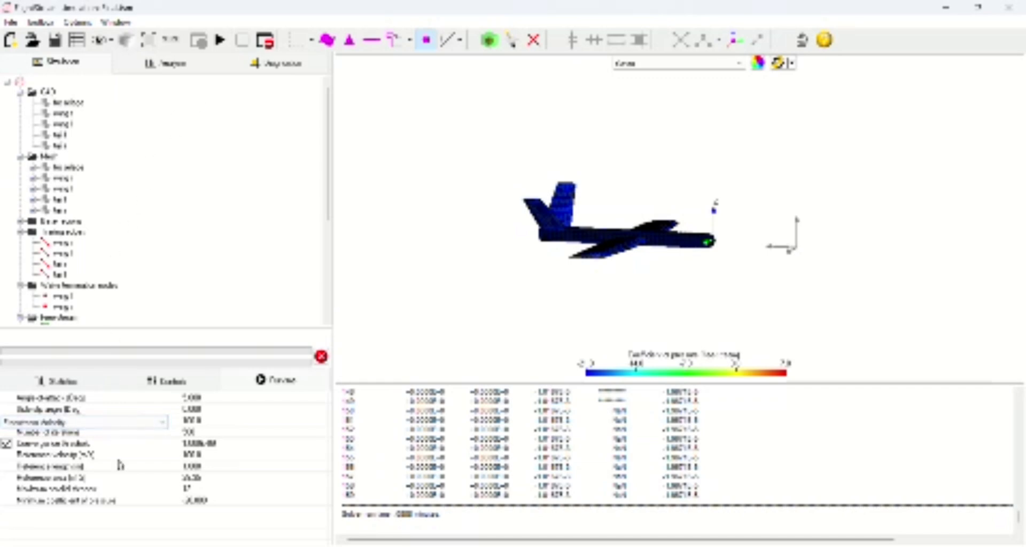
# Switch the free-stream definition to Mach number and enter the free-stream and reference Mach numbers.
pyautogui.click(145, 424)
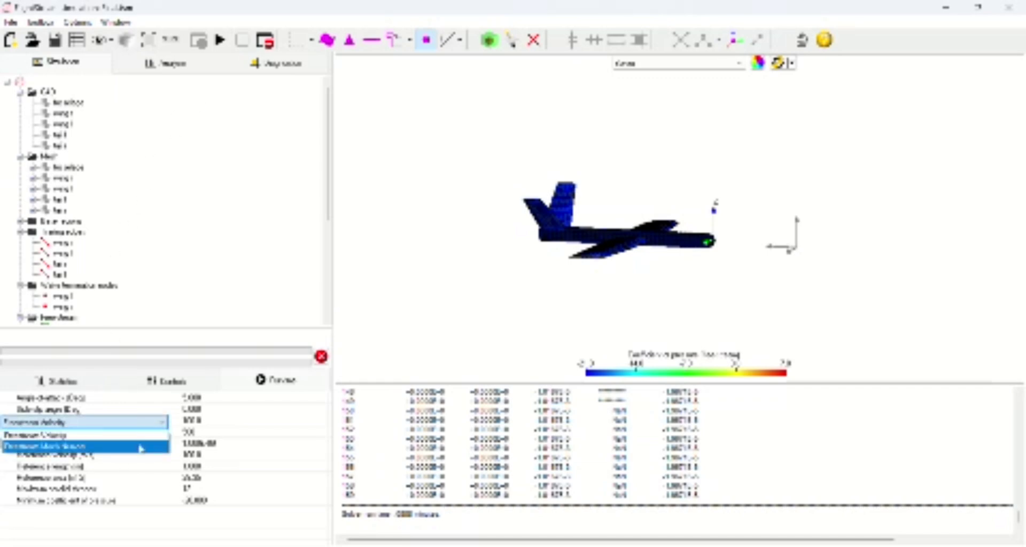
pyautogui.click(140, 448)
pyautogui.click(209, 423)
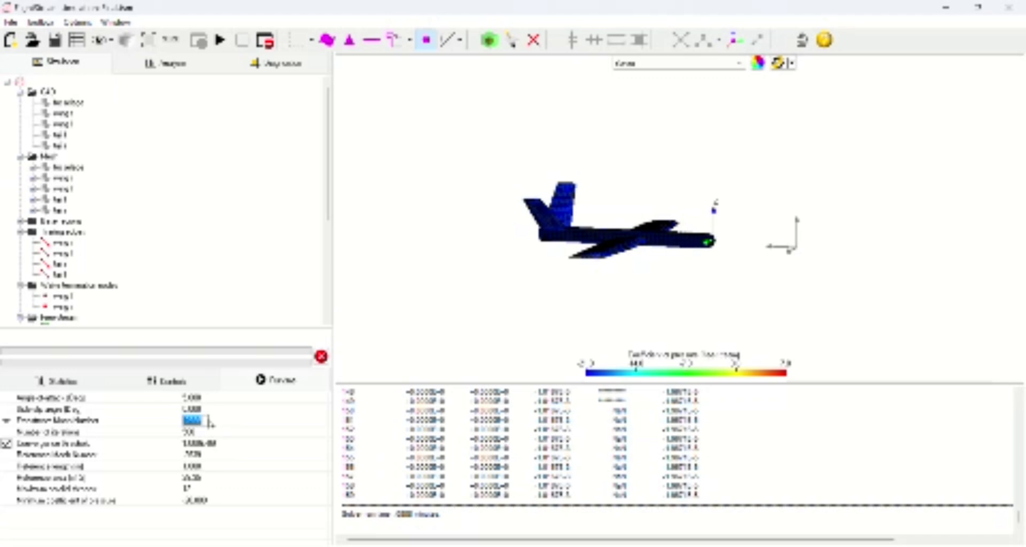
pyautogui.write('0.1')
pyautogui.click(205, 455)
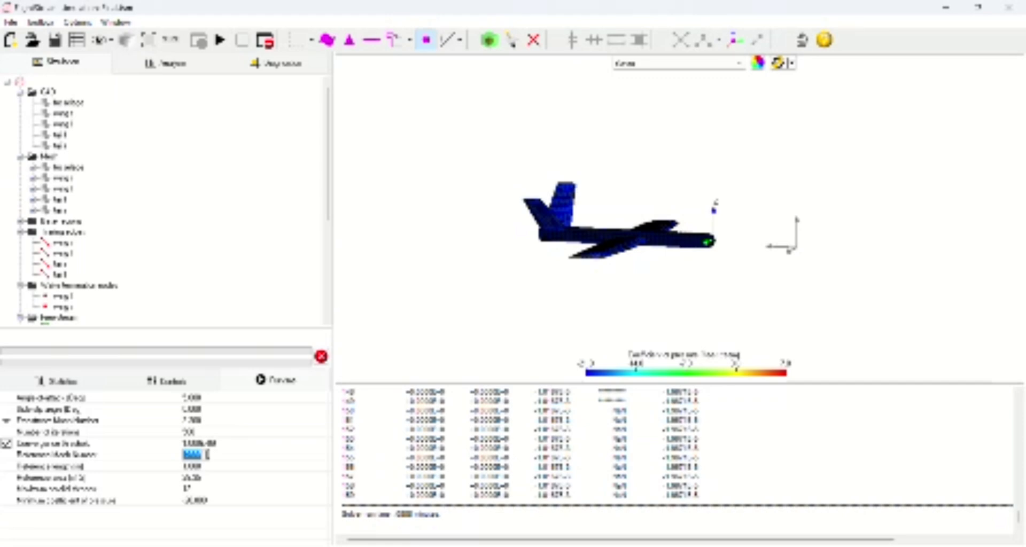
pyautogui.write('5.5')
pyautogui.click(244, 466)
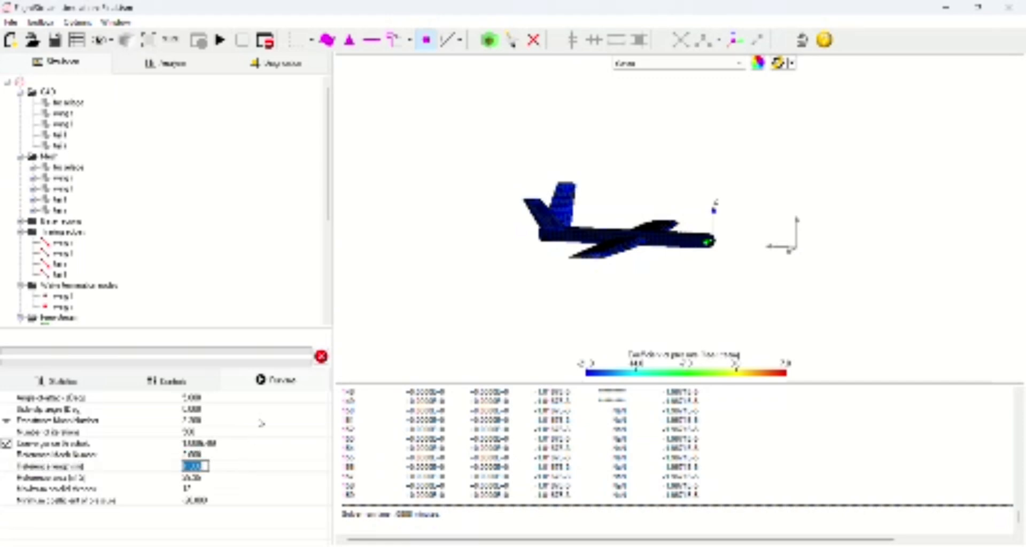
# Clear the previous solution, reinitialize the solver with the Hypersonic (Low Order) model and no symmetry, and run it.
pyautogui.press('Return')
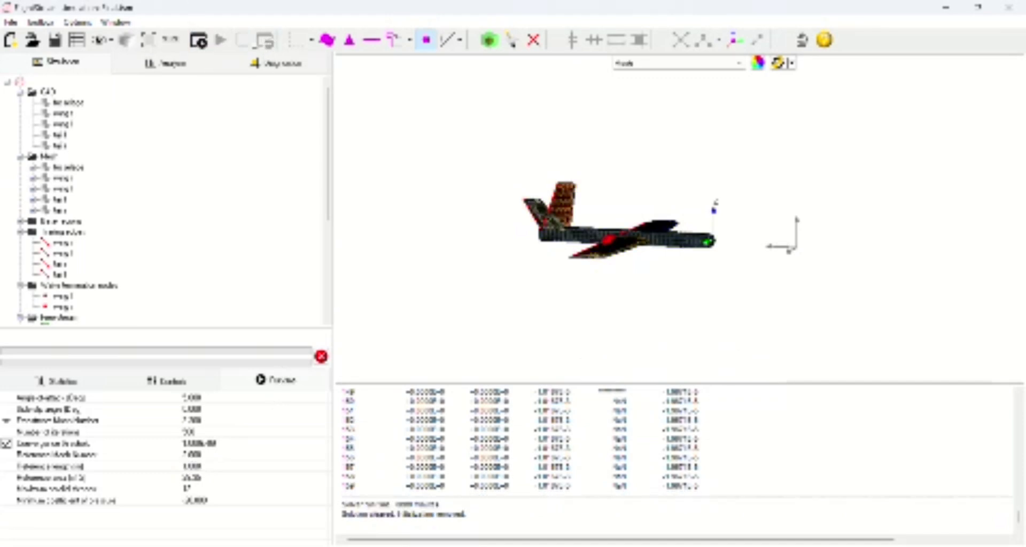
pyautogui.click(200, 41)
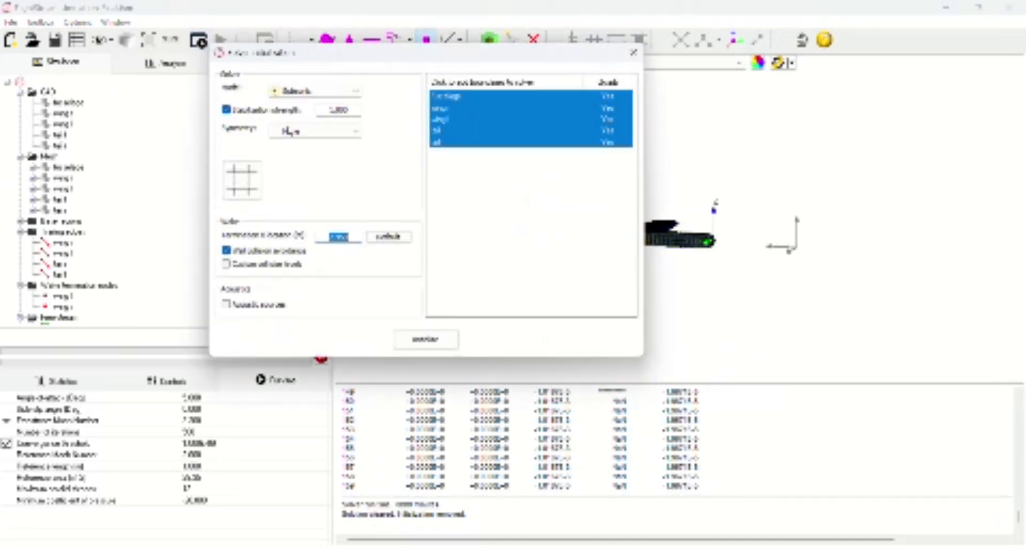
pyautogui.click(315, 91)
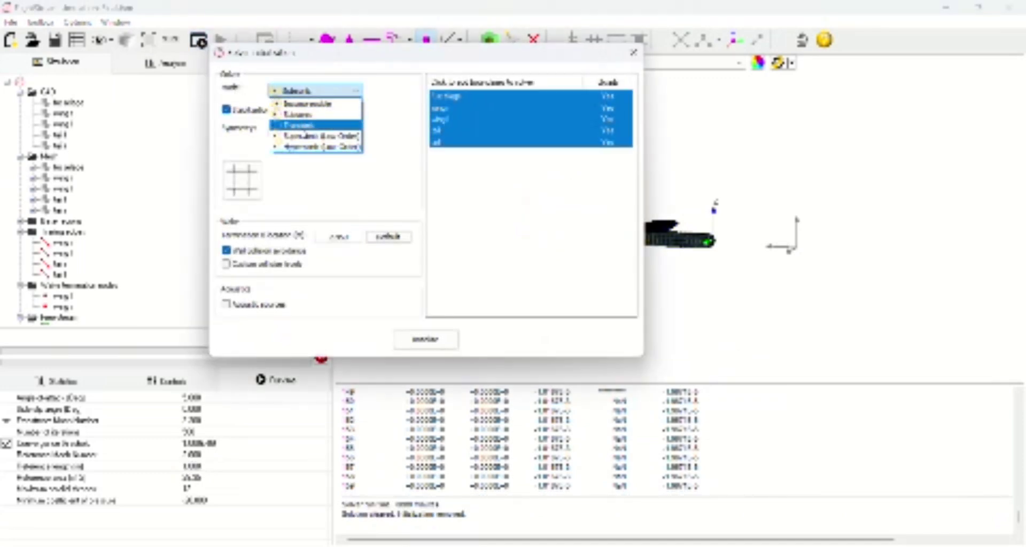
pyautogui.click(303, 147)
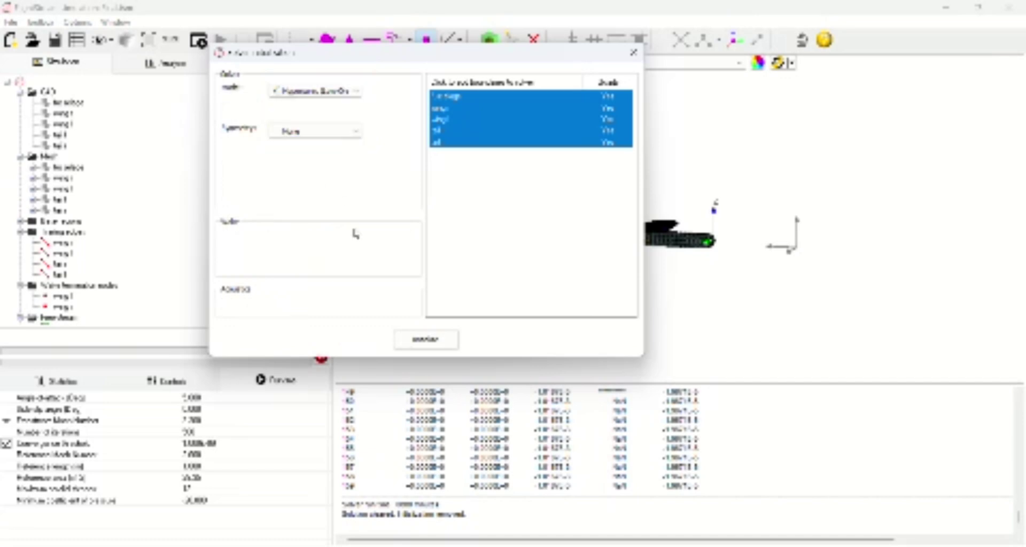
pyautogui.click(425, 340)
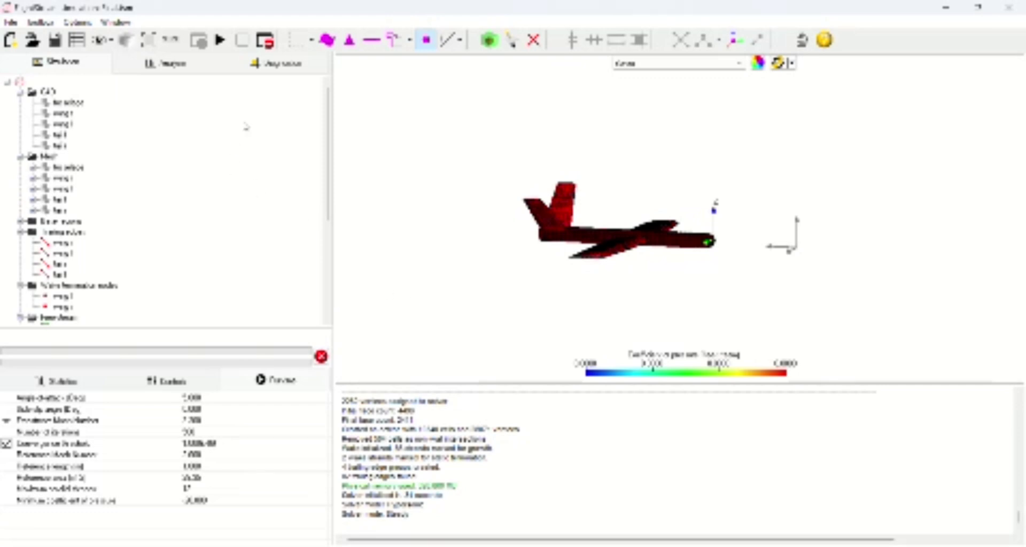
pyautogui.click(219, 39)
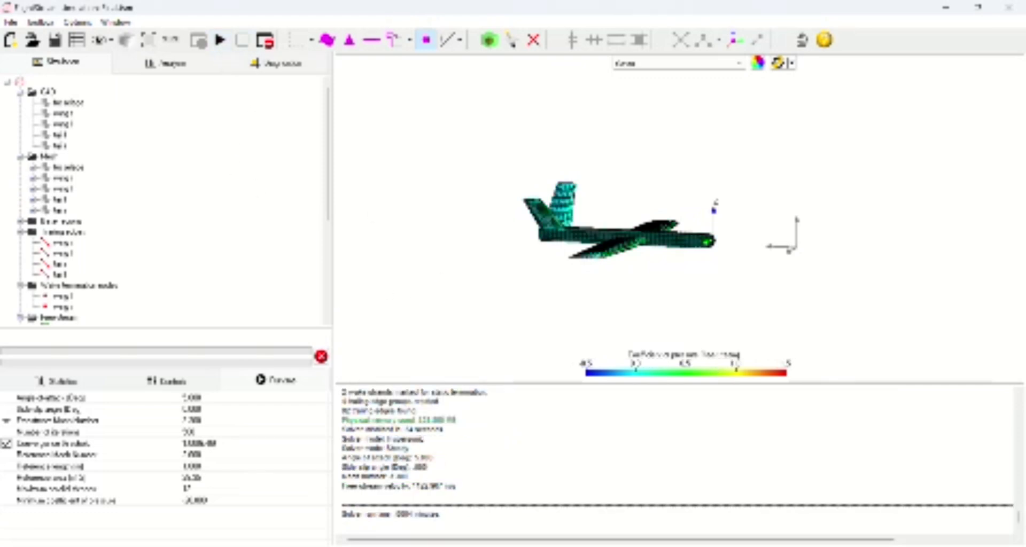
# Display the static pressure ratio contour on the aircraft without mesh lines and inspect it from a closer angled view.
pyautogui.rightClick(699, 296)
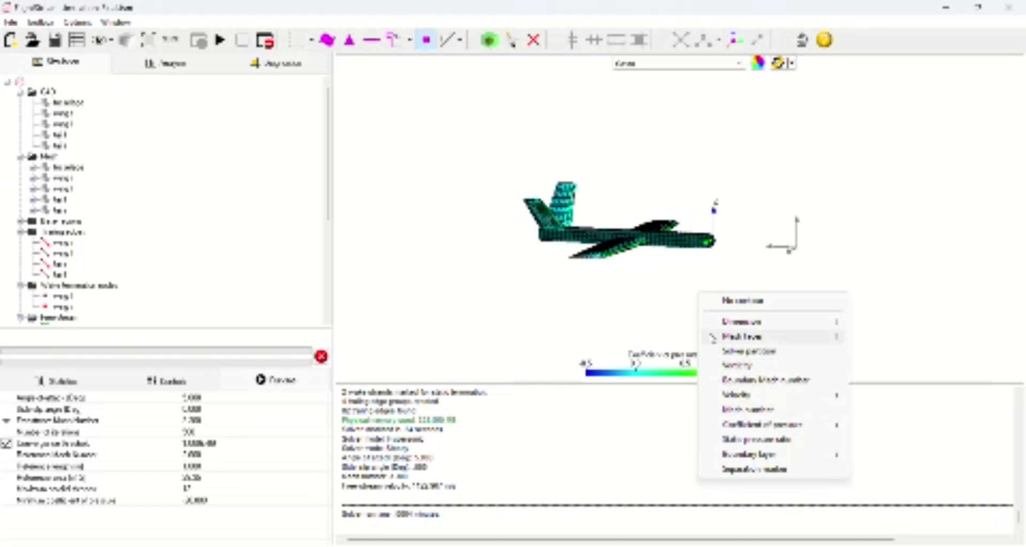
pyautogui.click(697, 319)
pyautogui.rightClick(695, 297)
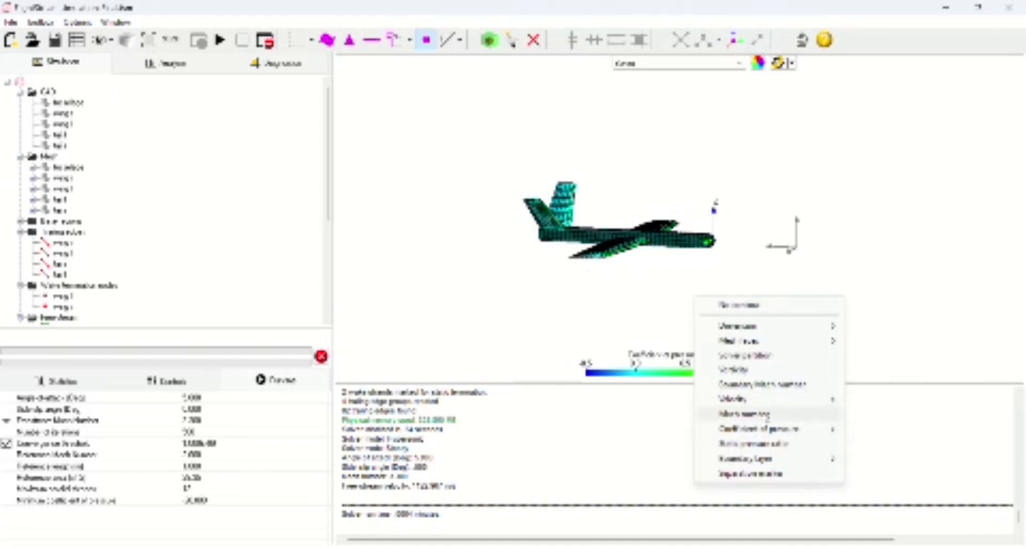
pyautogui.moveTo(768, 430)
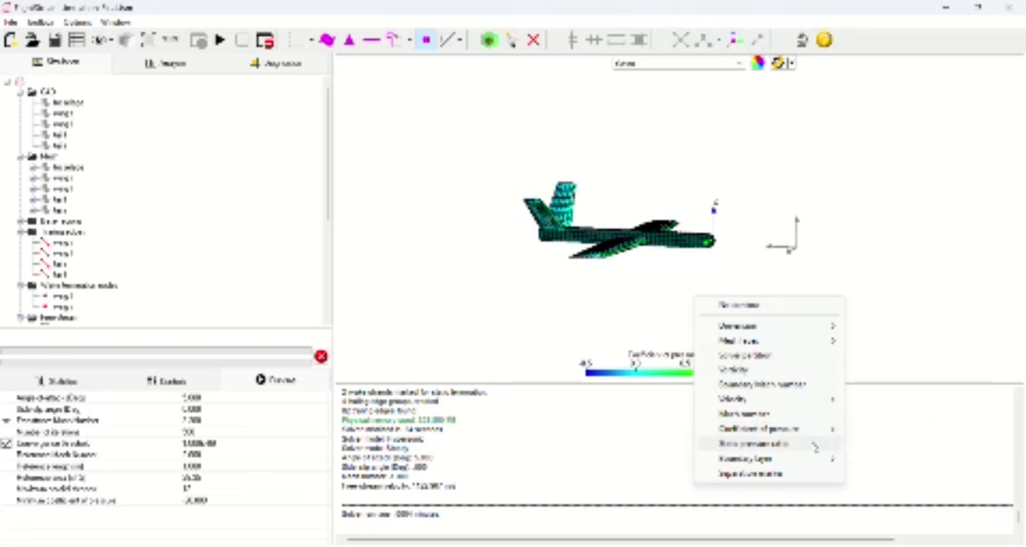
pyautogui.click(791, 444)
pyautogui.moveTo(690, 291); pyautogui.dragTo(664, 240)
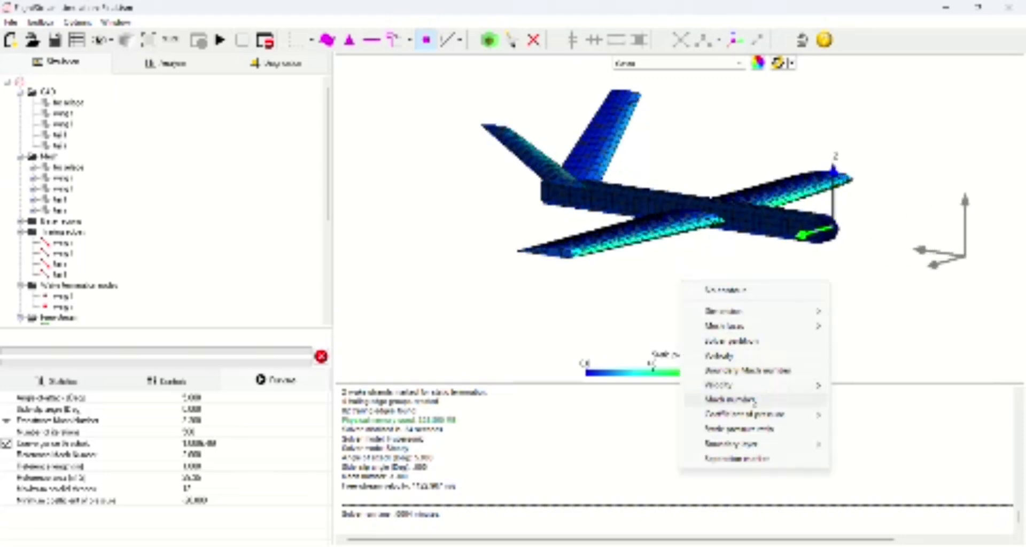
pyautogui.click(768, 398)
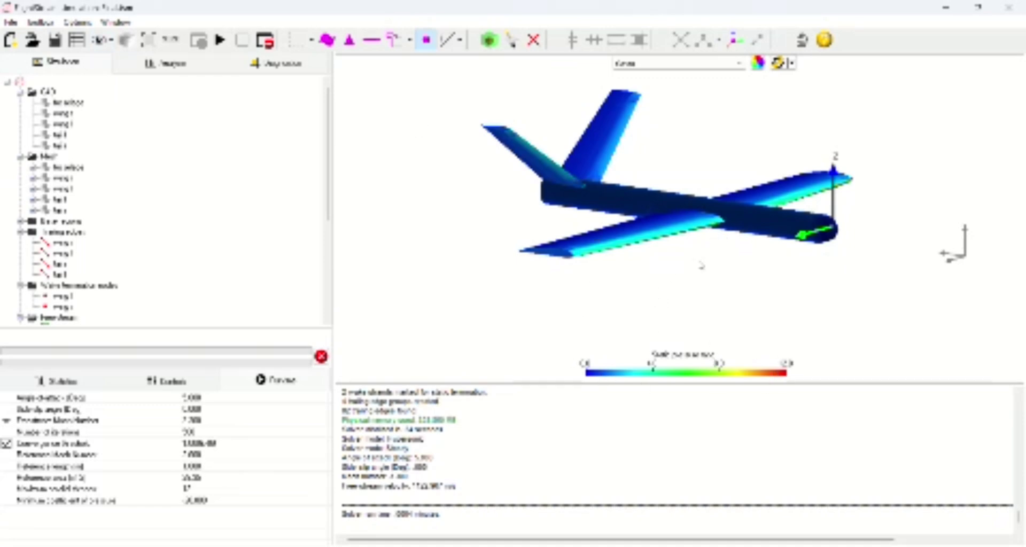
# Switch the surface contour to the X component of velocity.
pyautogui.moveTo(749, 272)
pyautogui.mouseDown(button='middle')
pyautogui.moveTo(451, 272)
pyautogui.moveTo(755, 263)
pyautogui.mouseUp(button='middle')
pyautogui.rightClick(755, 262)
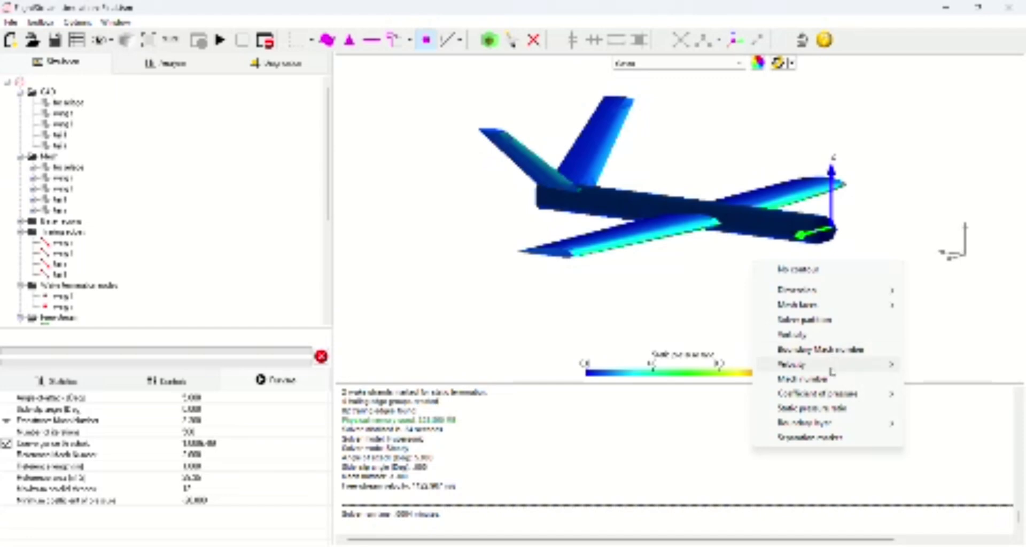
pyautogui.moveTo(833, 372)
pyautogui.click(928, 379)
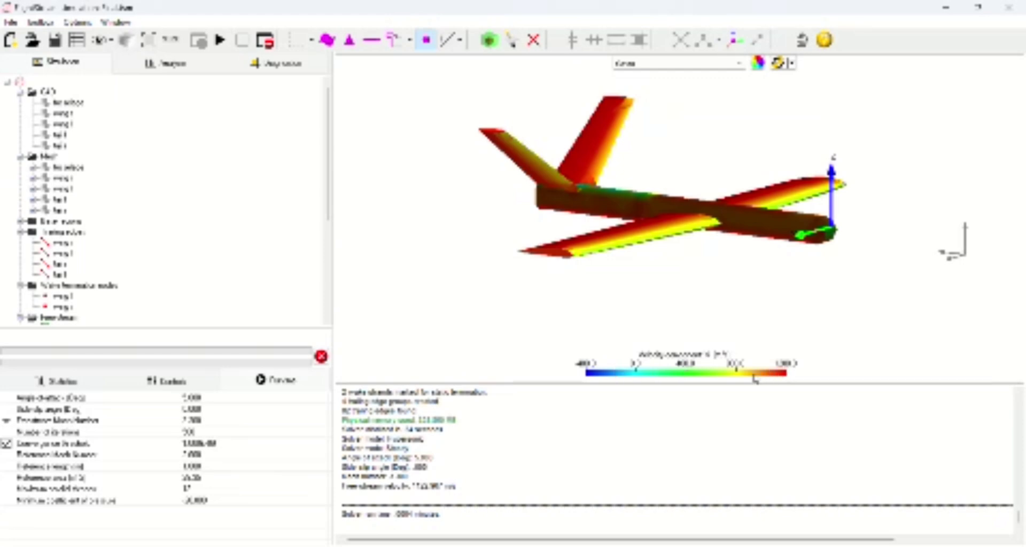
# Examine the X-velocity distribution over the wings, fuselage and tails from the side and front.
pyautogui.moveTo(712, 278); pyautogui.dragTo(879, 250)
pyautogui.moveTo(598, 239); pyautogui.dragTo(762, 236)
pyautogui.moveTo(613, 267); pyautogui.dragTo(456, 273)
pyautogui.moveTo(819, 259); pyautogui.dragTo(556, 230)
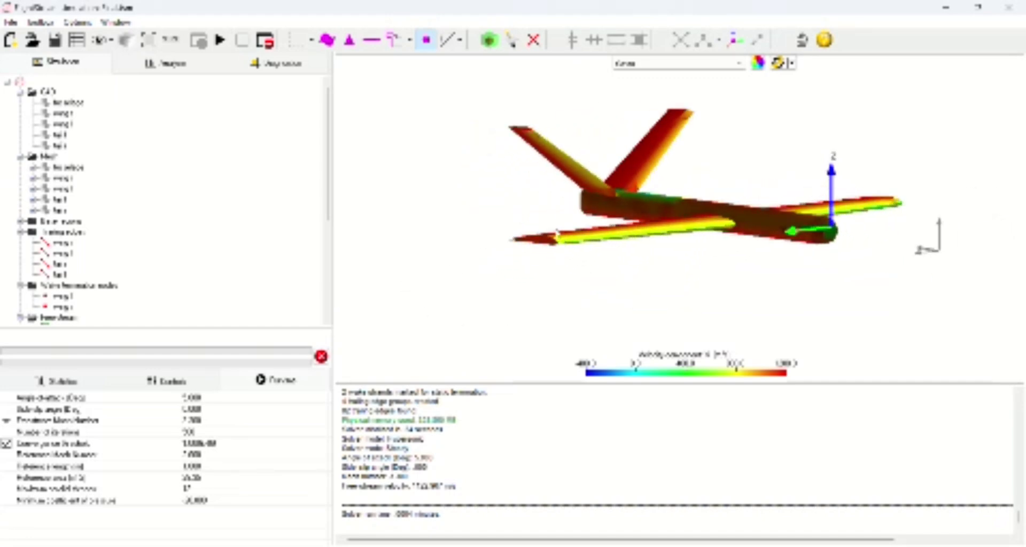
pyautogui.moveTo(905, 220); pyautogui.dragTo(699, 249)
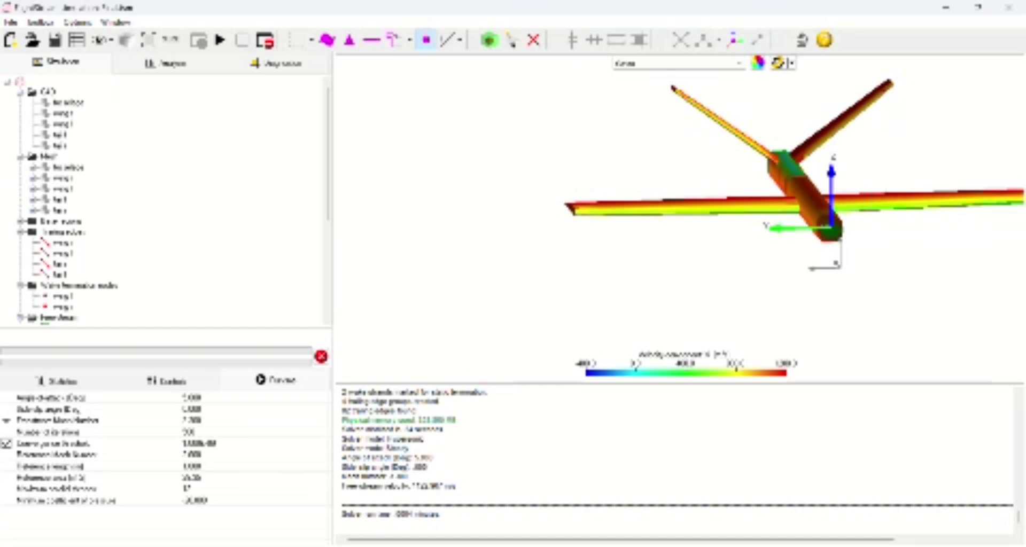
pyautogui.moveTo(879, 194); pyautogui.dragTo(625, 275)
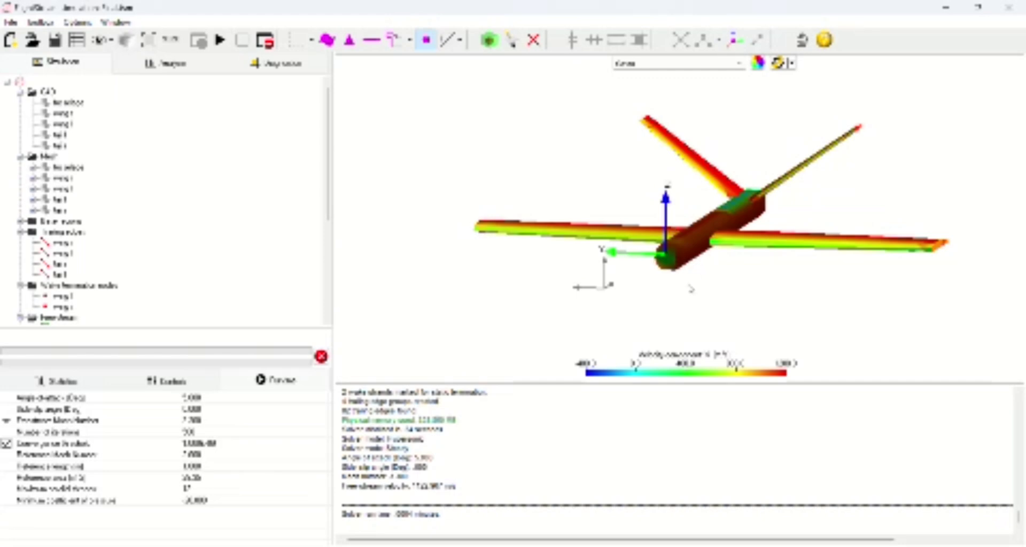
pyautogui.moveTo(724, 280); pyautogui.dragTo(660, 283, button='middle')
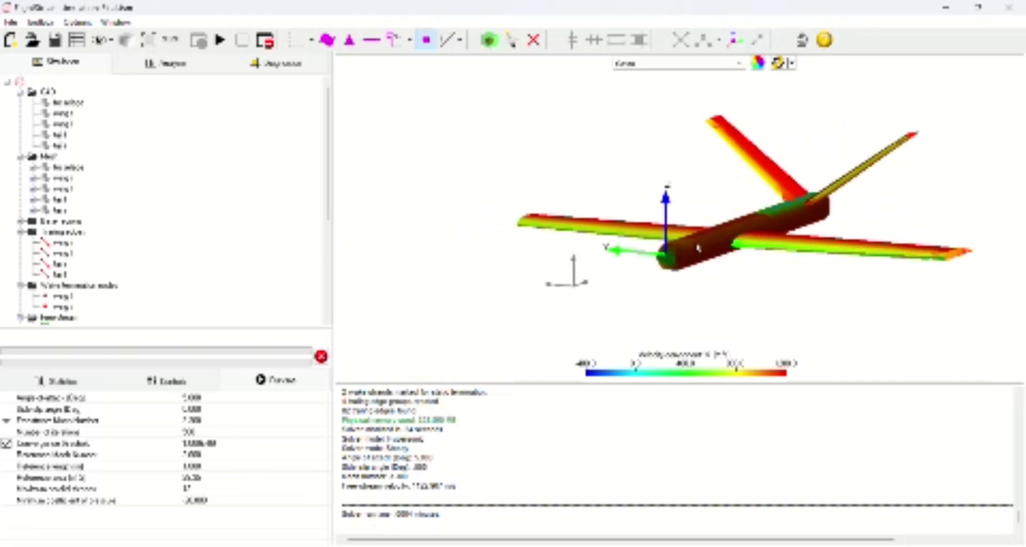
pyautogui.moveTo(698, 247); pyautogui.dragTo(847, 232, button='middle')
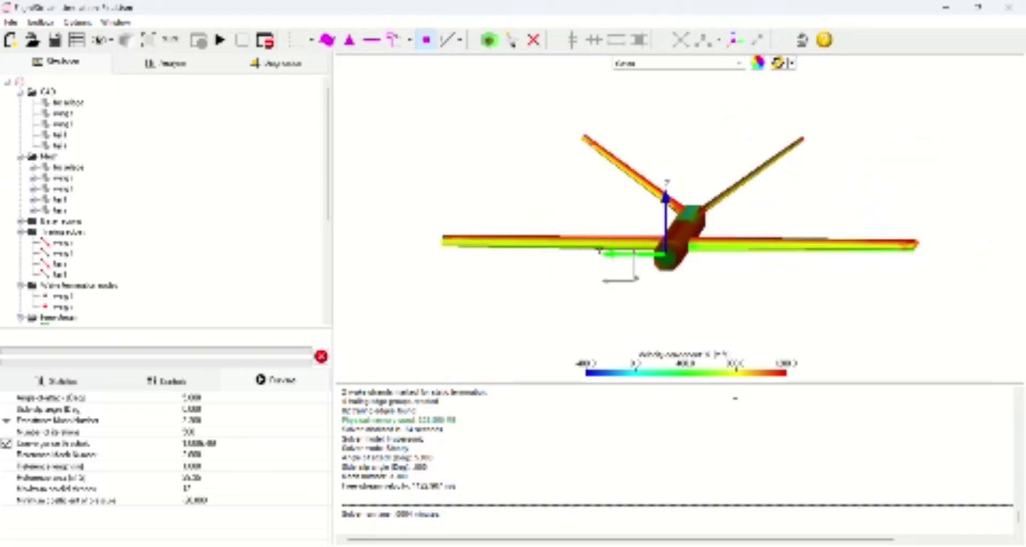
# Switch the surface contour to the Y component of velocity.
pyautogui.rightClick(683, 292)
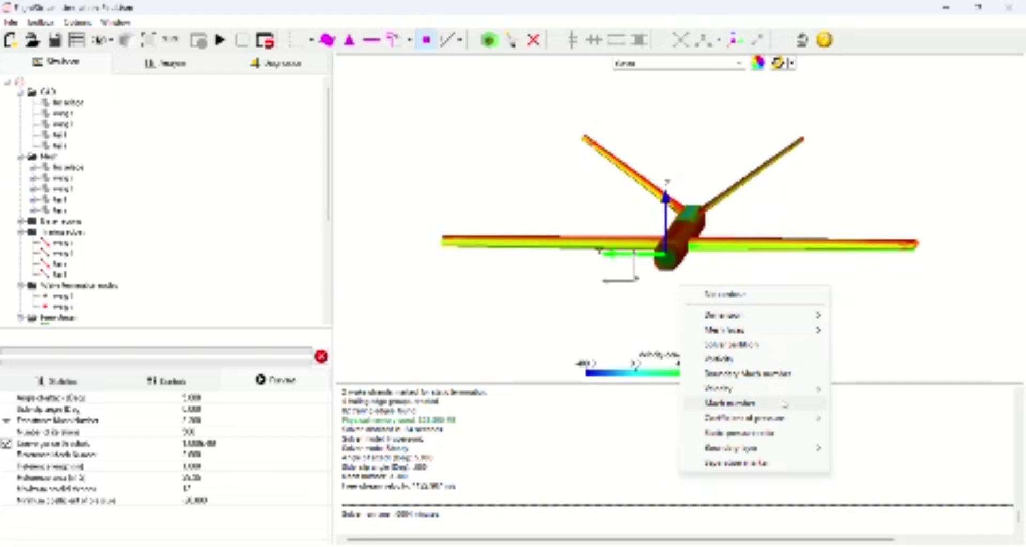
pyautogui.moveTo(797, 389)
pyautogui.click(854, 419)
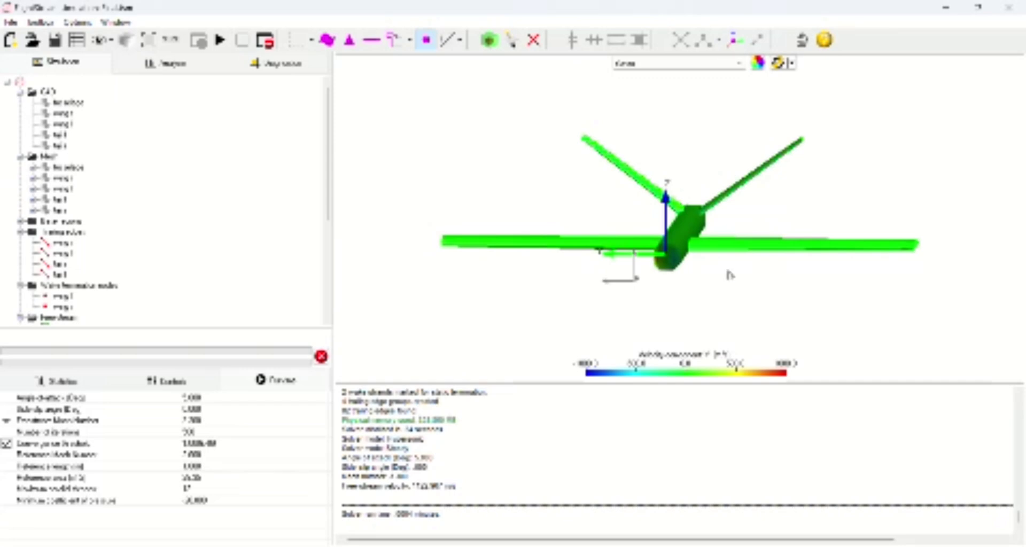
# Update the aerodynamic loads analysis for the hypersonic solution and examine the force and moment coefficients of every surface.
pyautogui.click(175, 65)
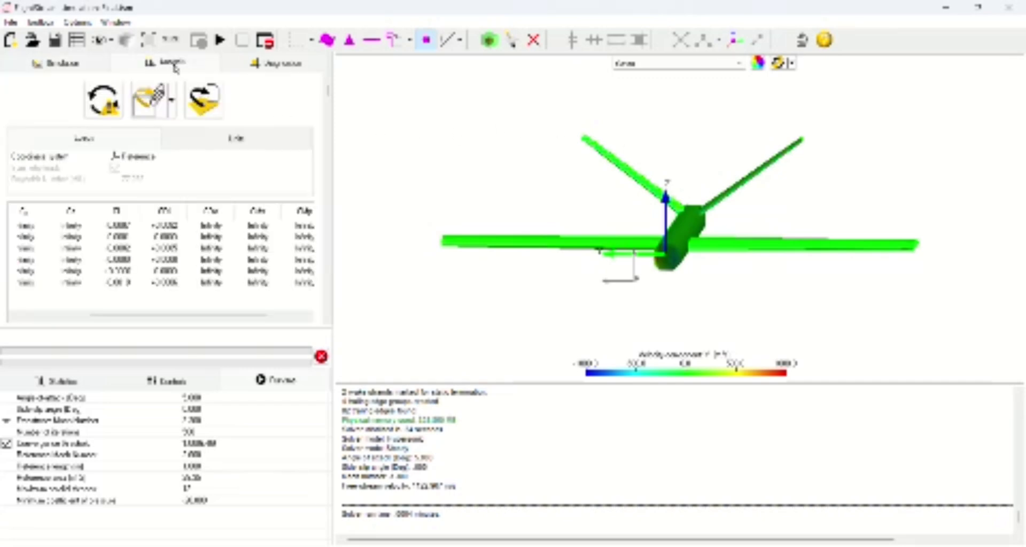
pyautogui.click(103, 99)
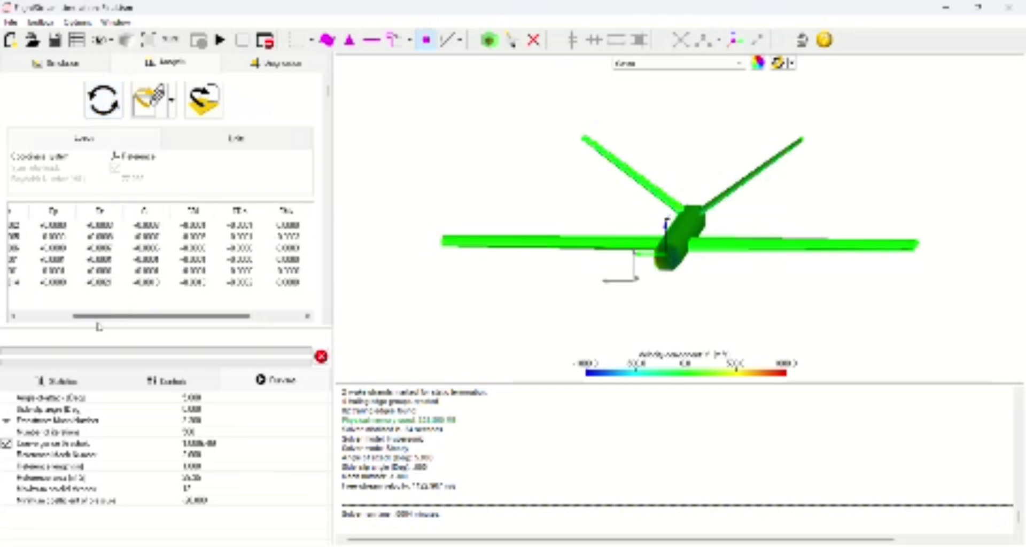
pyautogui.moveTo(116, 324); pyautogui.dragTo(147, 326)
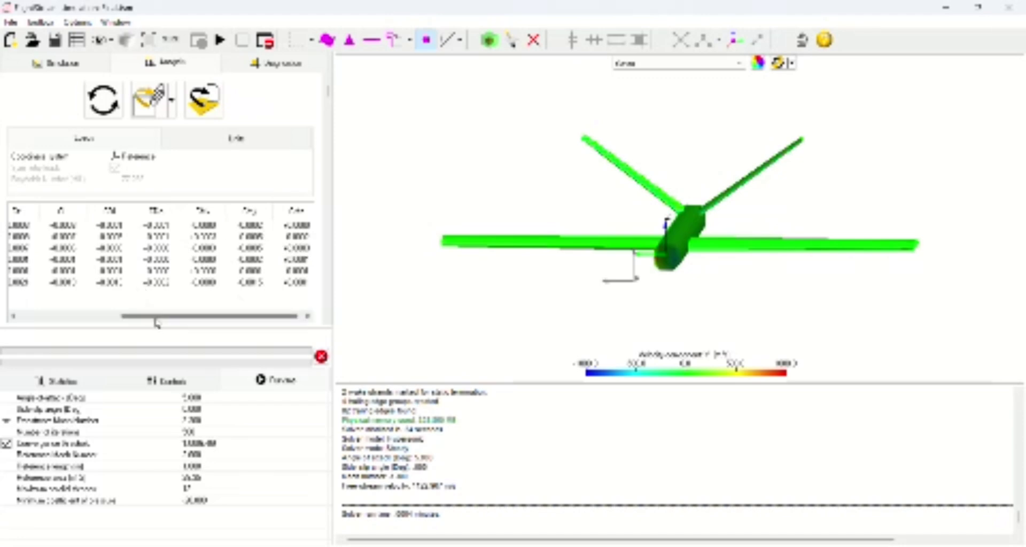
pyautogui.moveTo(157, 323); pyautogui.dragTo(118, 323)
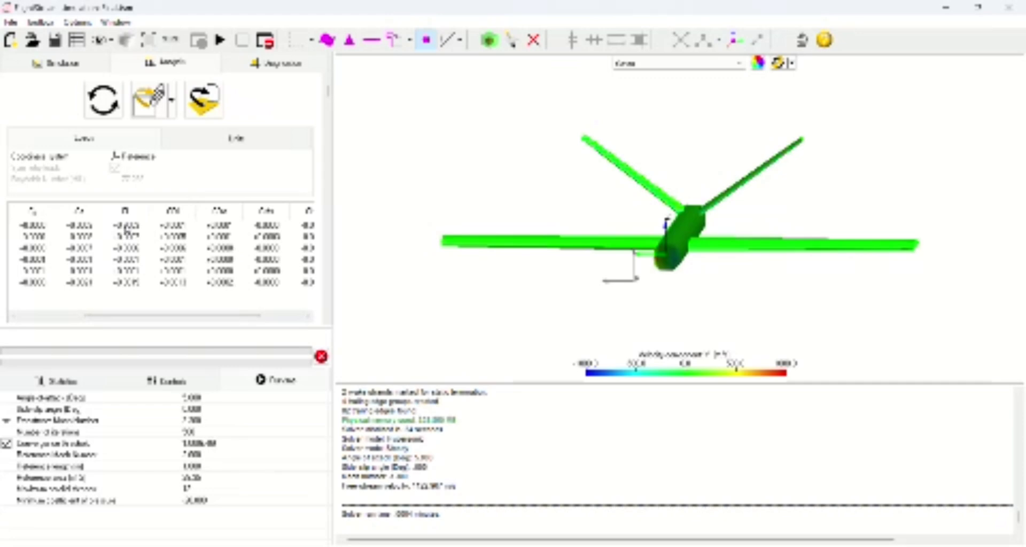